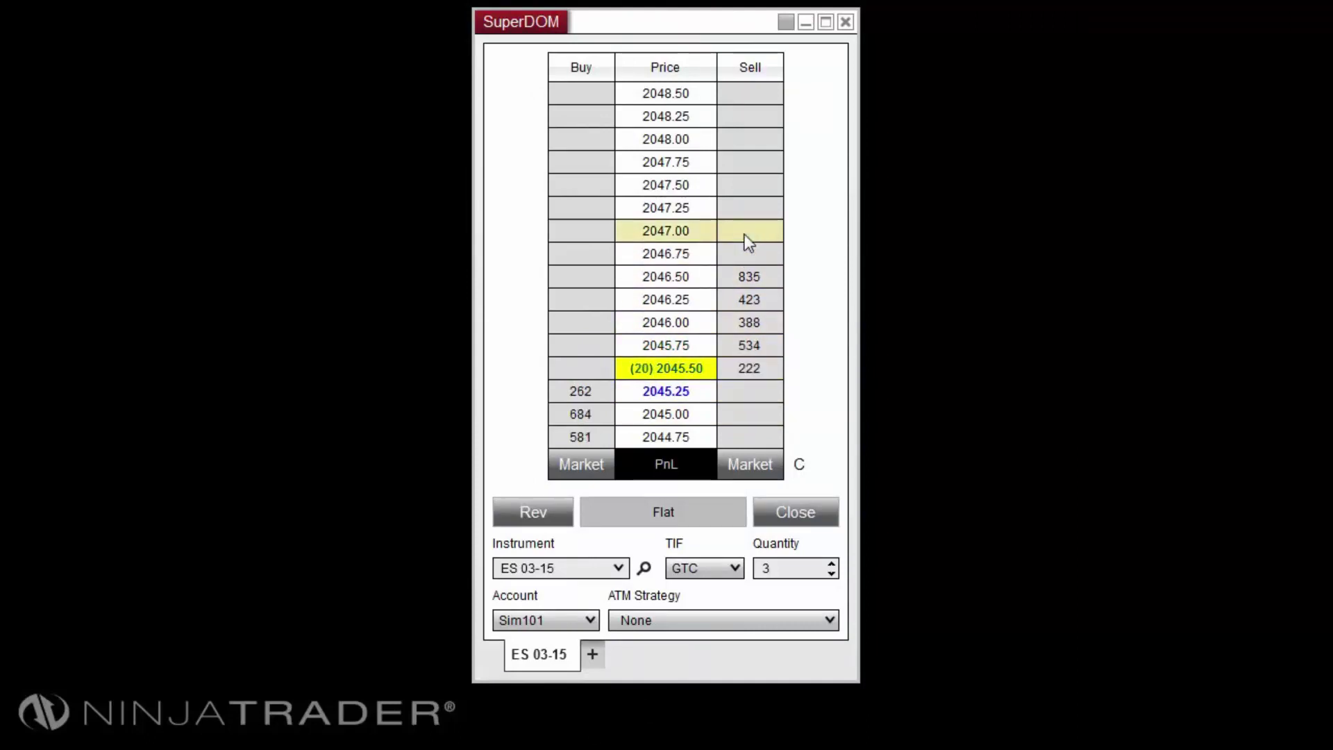
# - Place a 3-contract sell limit order on ES 03-15 at 2047.50
pyautogui.click(815, 177)
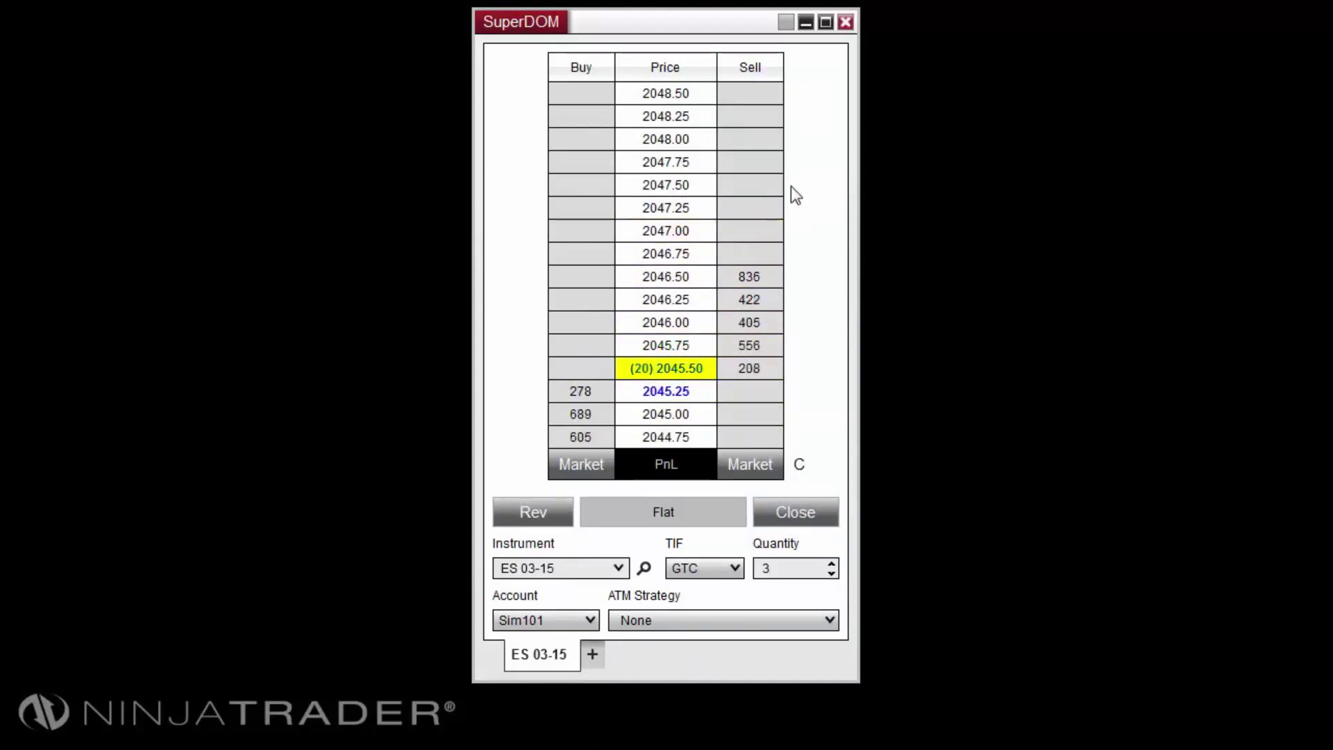
pyautogui.scroll(-3, 761, 218)
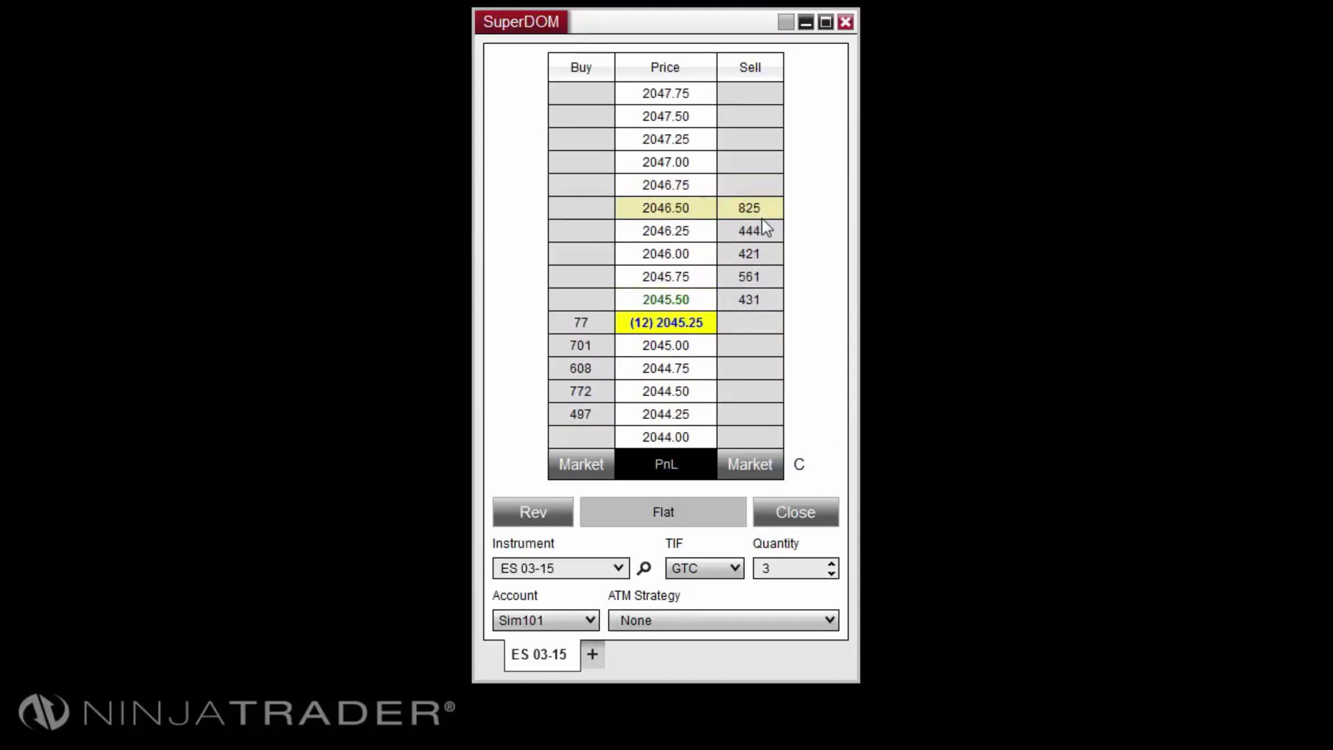
pyautogui.scroll(1, 761, 218)
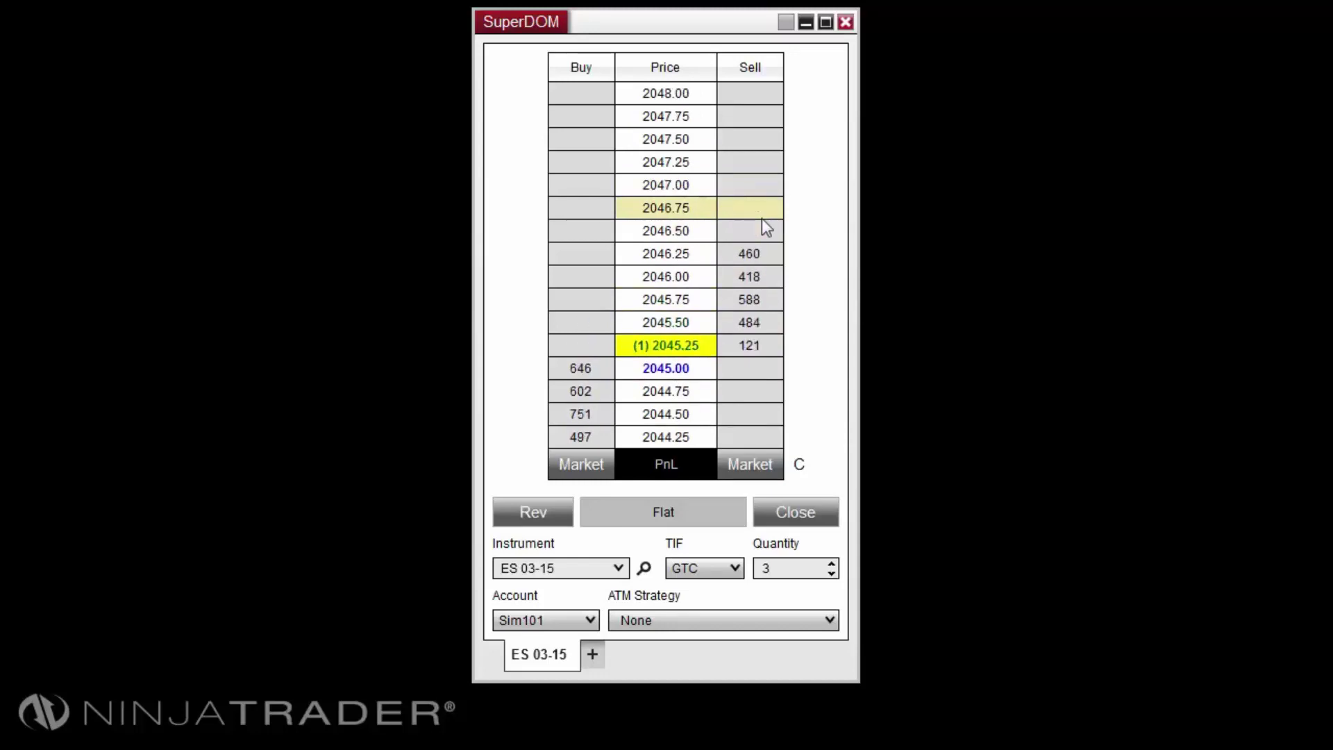
pyautogui.click(759, 149)
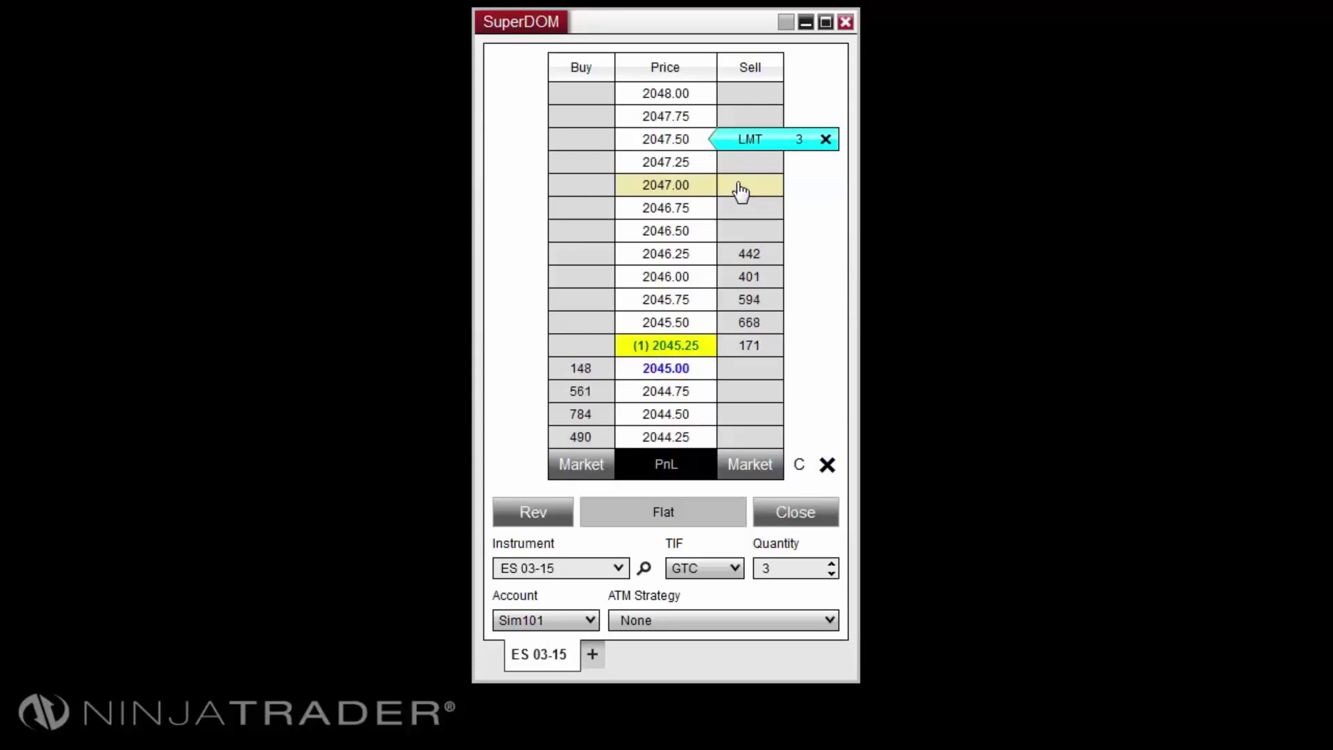
# - Move the sell limit to 2047.00, back to 2047.50, then down one tick to 2047.25
pyautogui.click(738, 183)
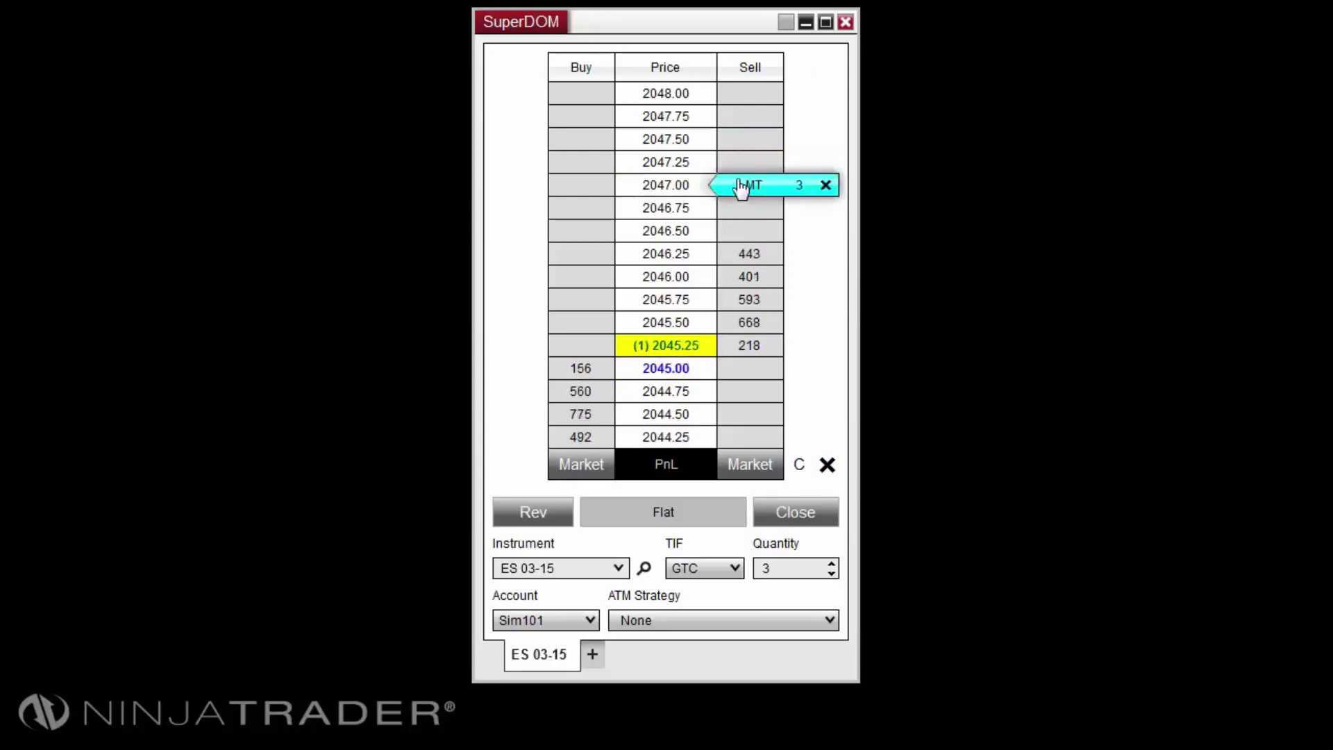
pyautogui.moveTo(736, 182); pyautogui.dragTo(743, 147)
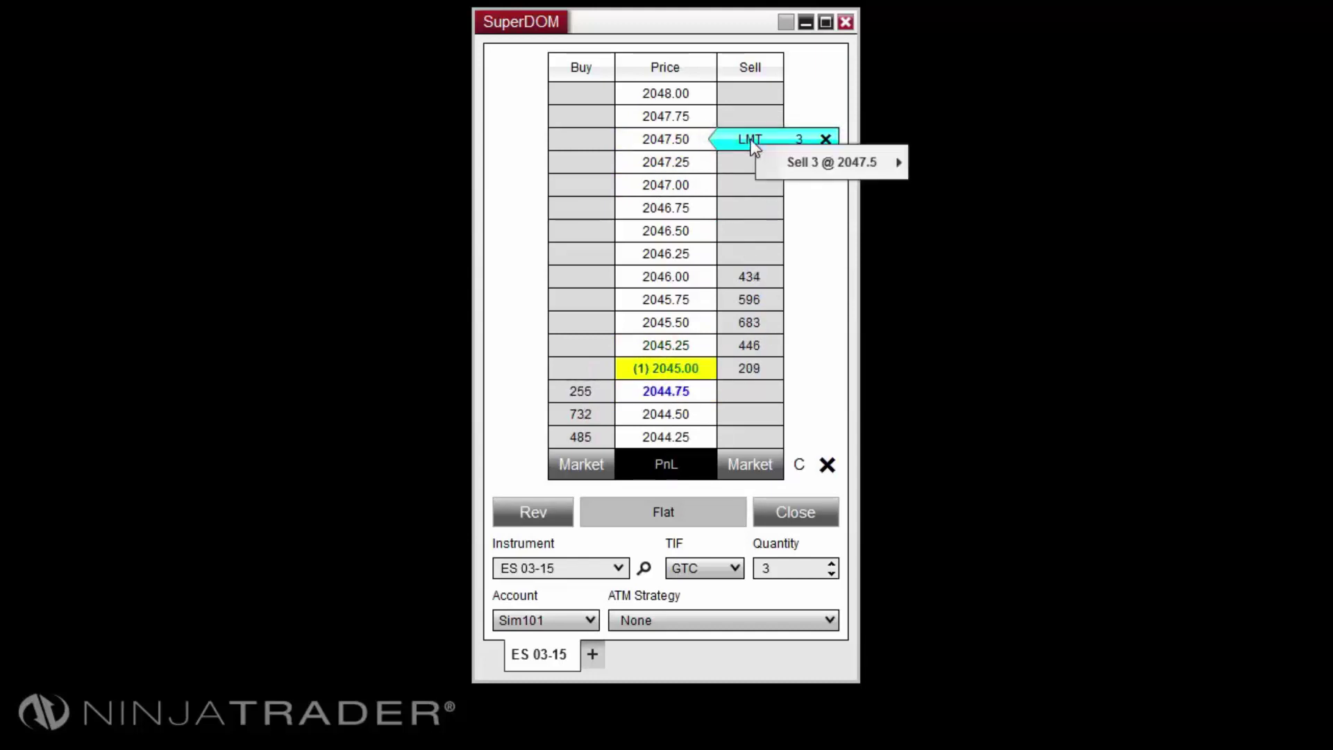
pyautogui.moveTo(871, 166)
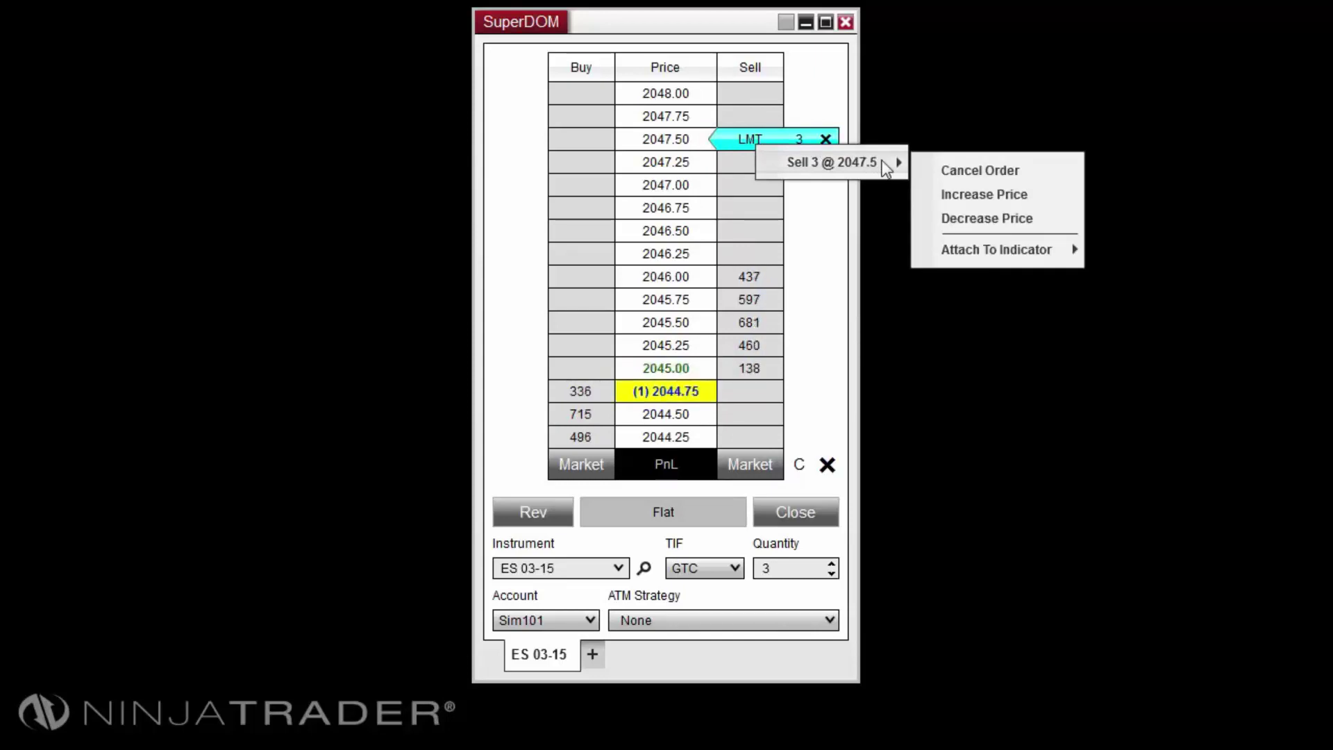
pyautogui.click(997, 220)
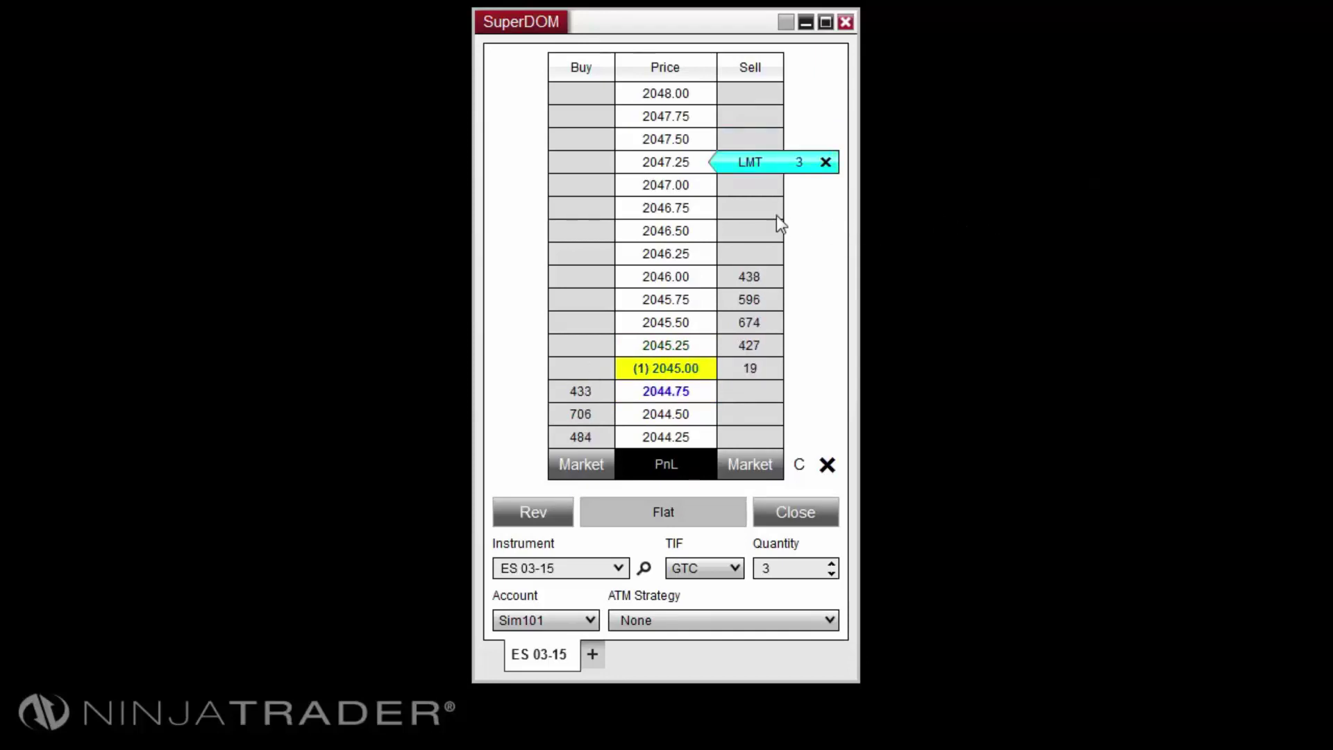
# - Add a second 3-lot sell limit, merge both into 6 contracts, and move them to 2046.75
pyautogui.click(751, 211)
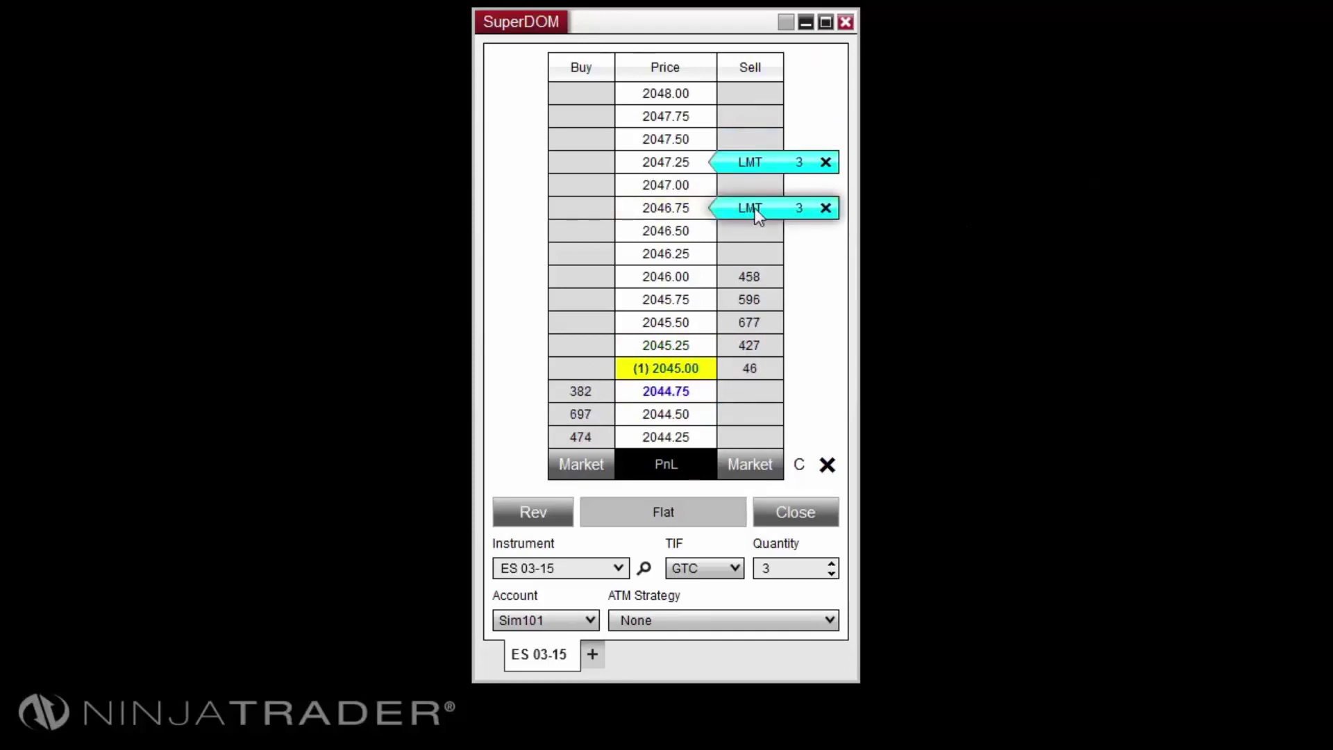
pyautogui.click(763, 165)
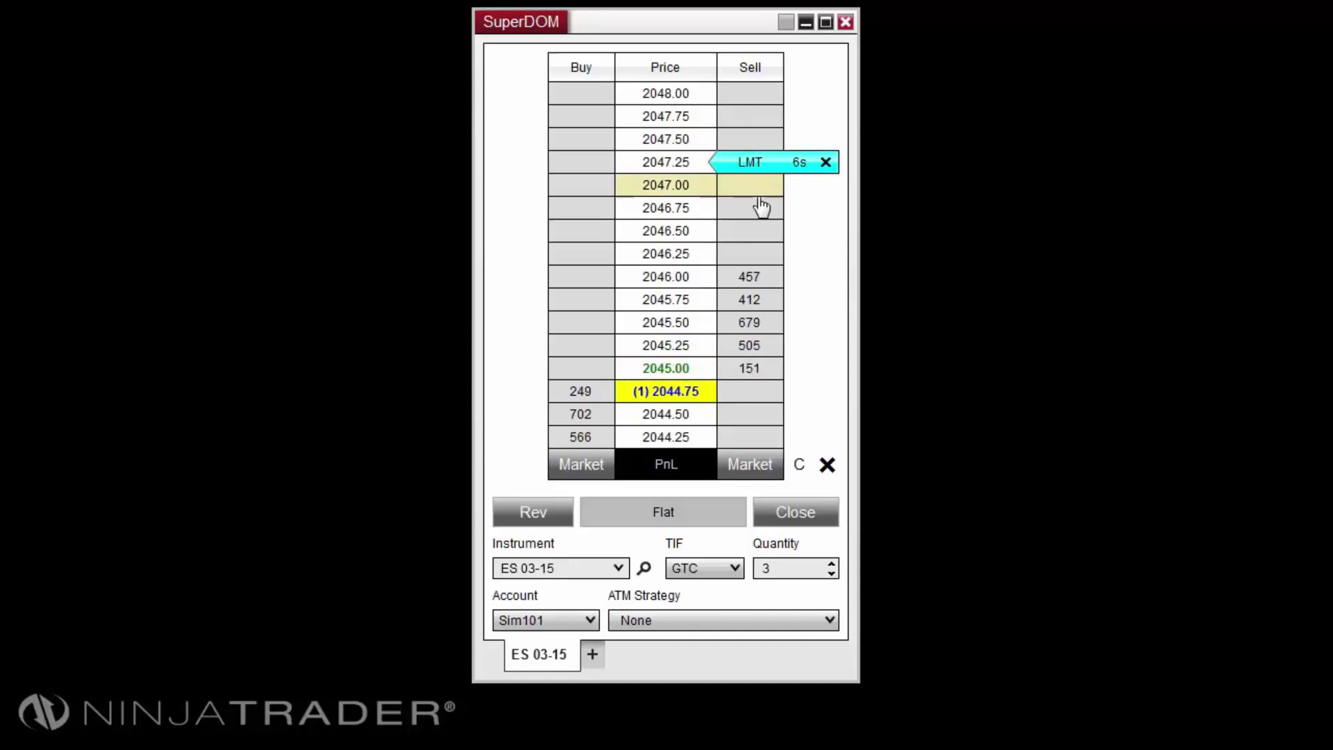
pyautogui.moveTo(755, 221); pyautogui.dragTo(752, 211)
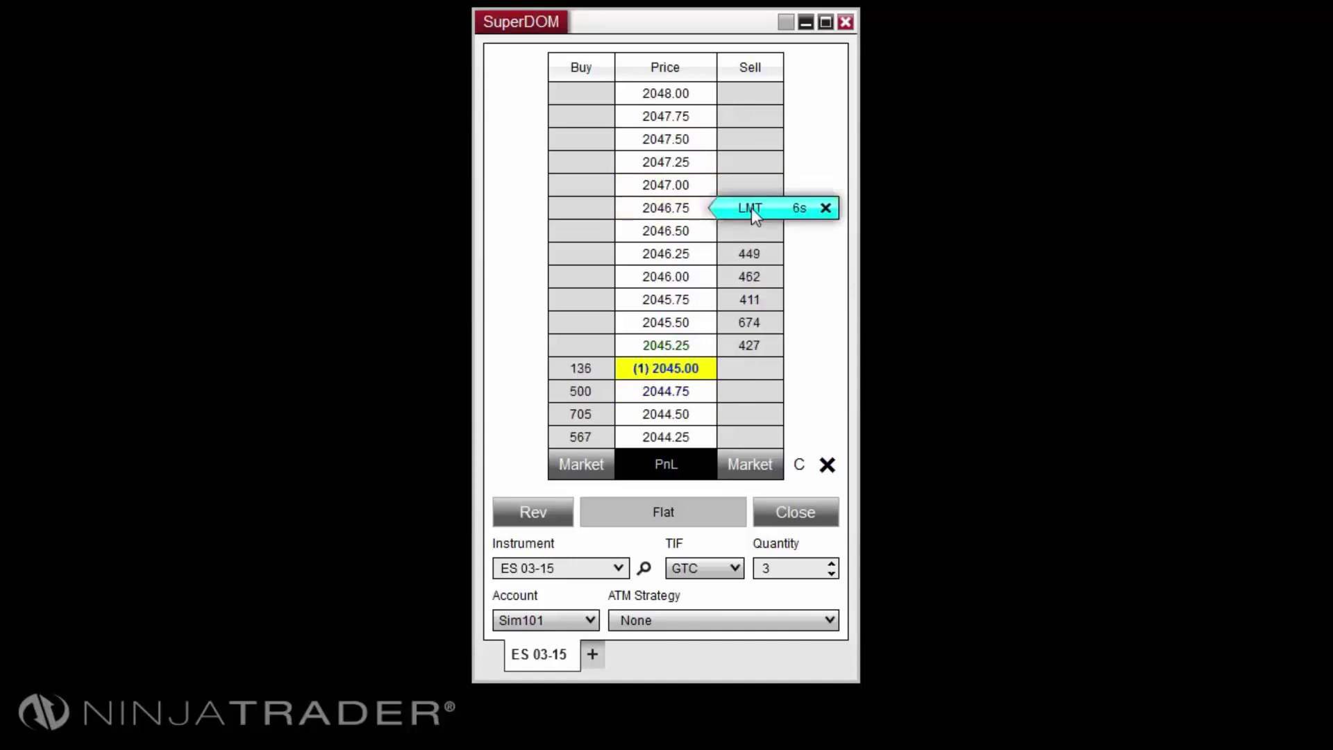
# - Choose an option from the sell limit orders' context menu
pyautogui.scroll(-1, 752, 209)
pyautogui.scroll(-2, 754, 212)
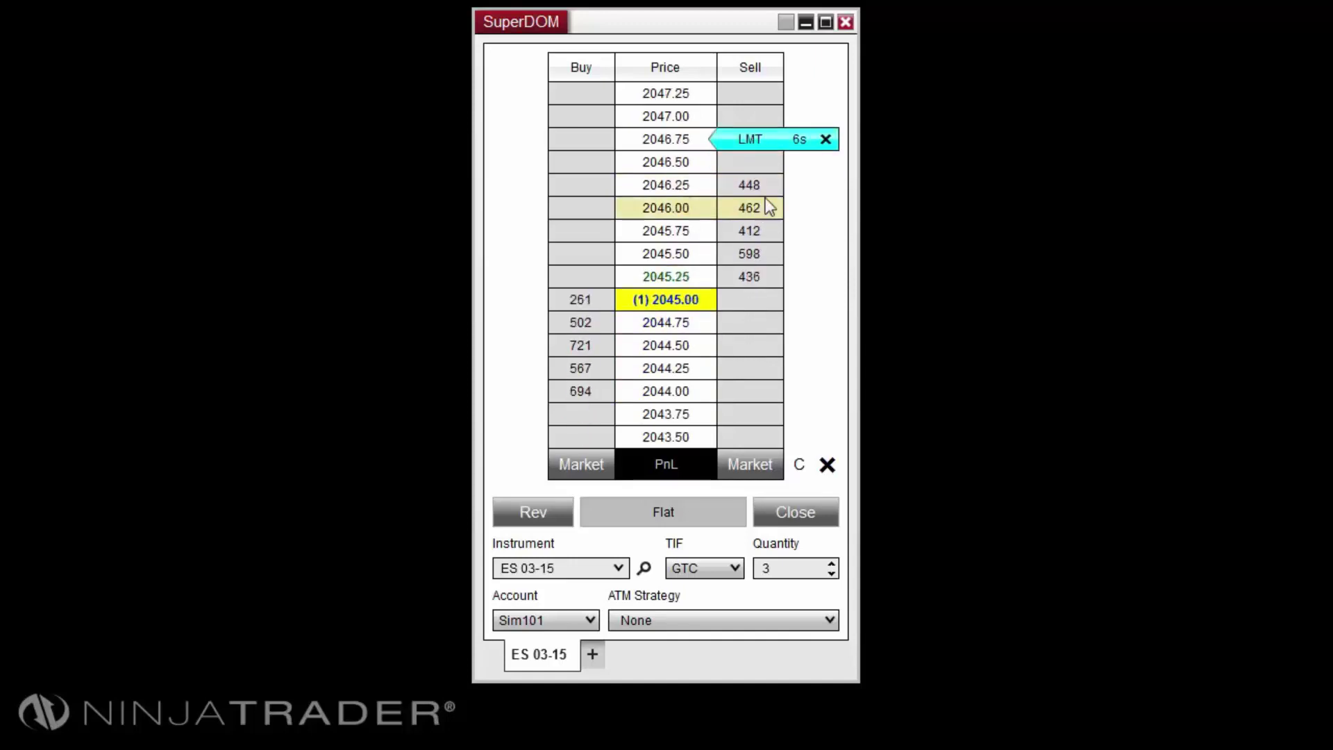
pyautogui.rightClick(769, 142)
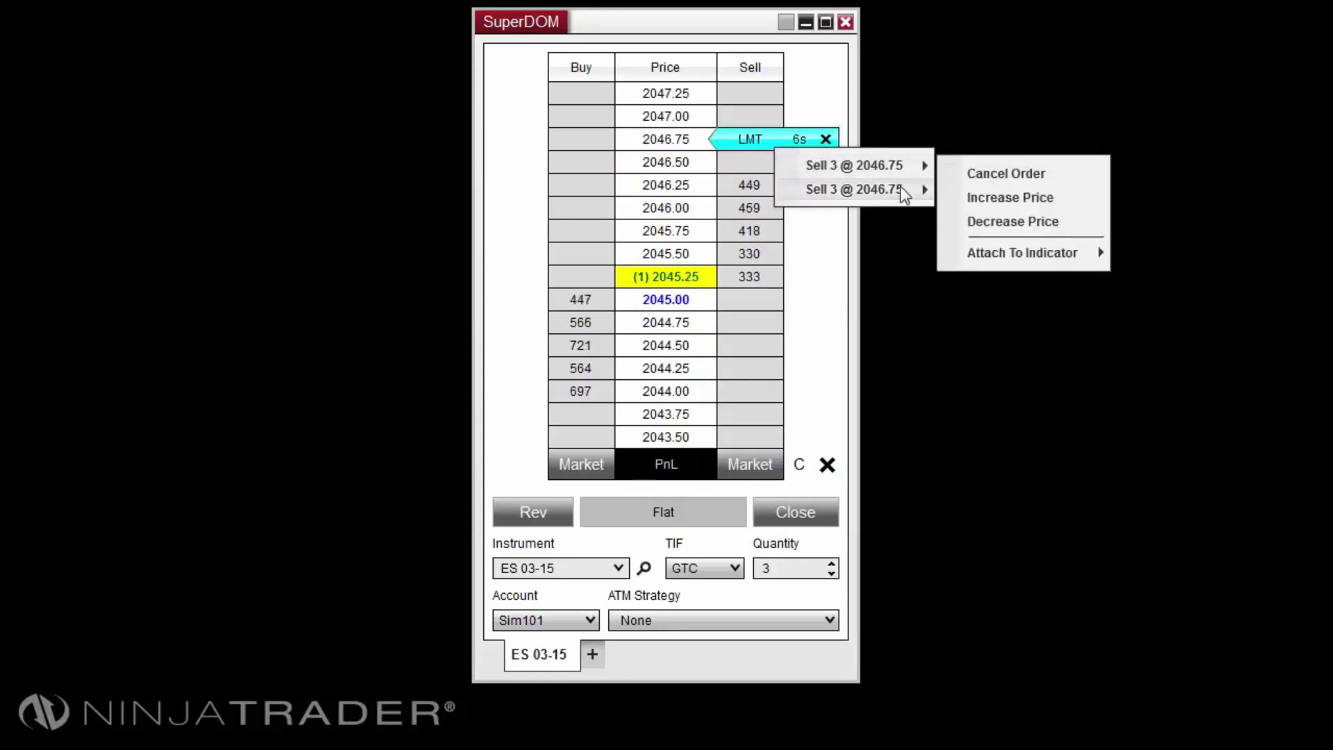
pyautogui.moveTo(935, 197)
pyautogui.click(1015, 223)
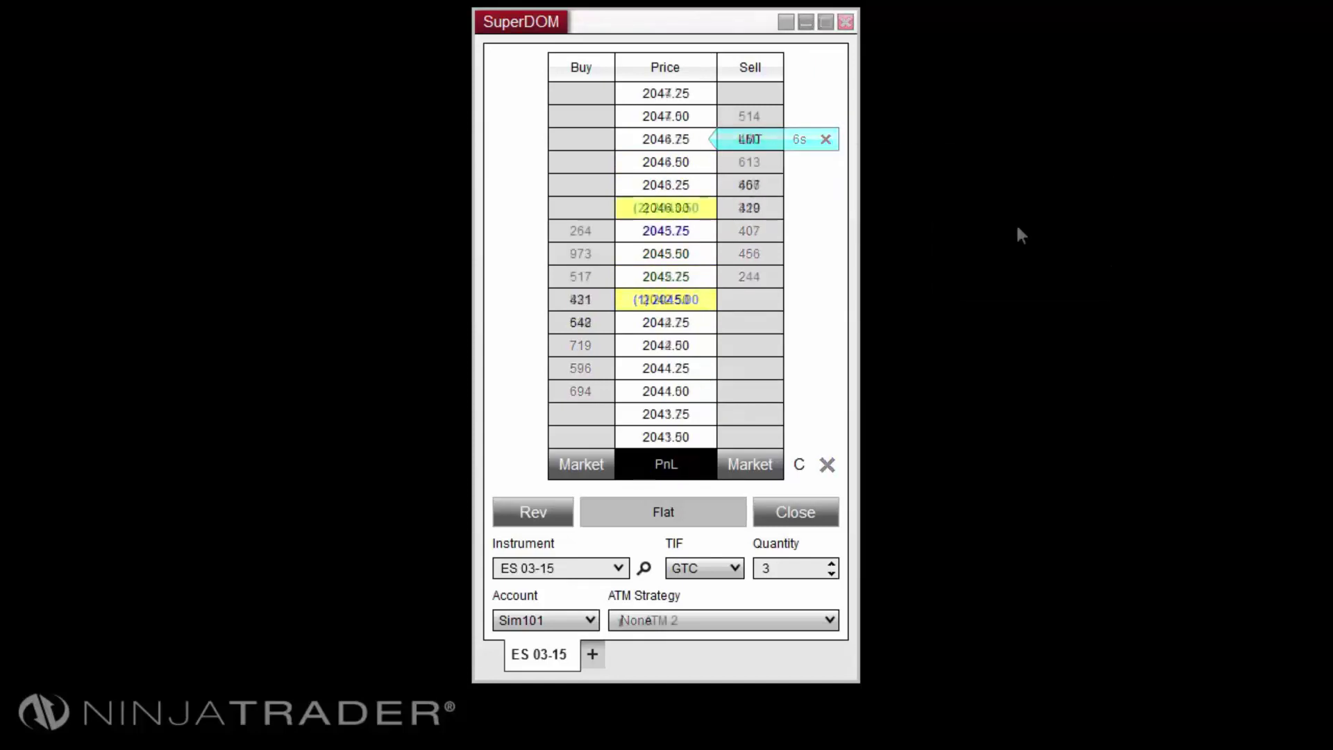
# - Buy 3 ES at market under ATM 2, then raise the target to 2044.75 and lower the stop to 2042.50
pyautogui.click(583, 466)
pyautogui.click(588, 472)
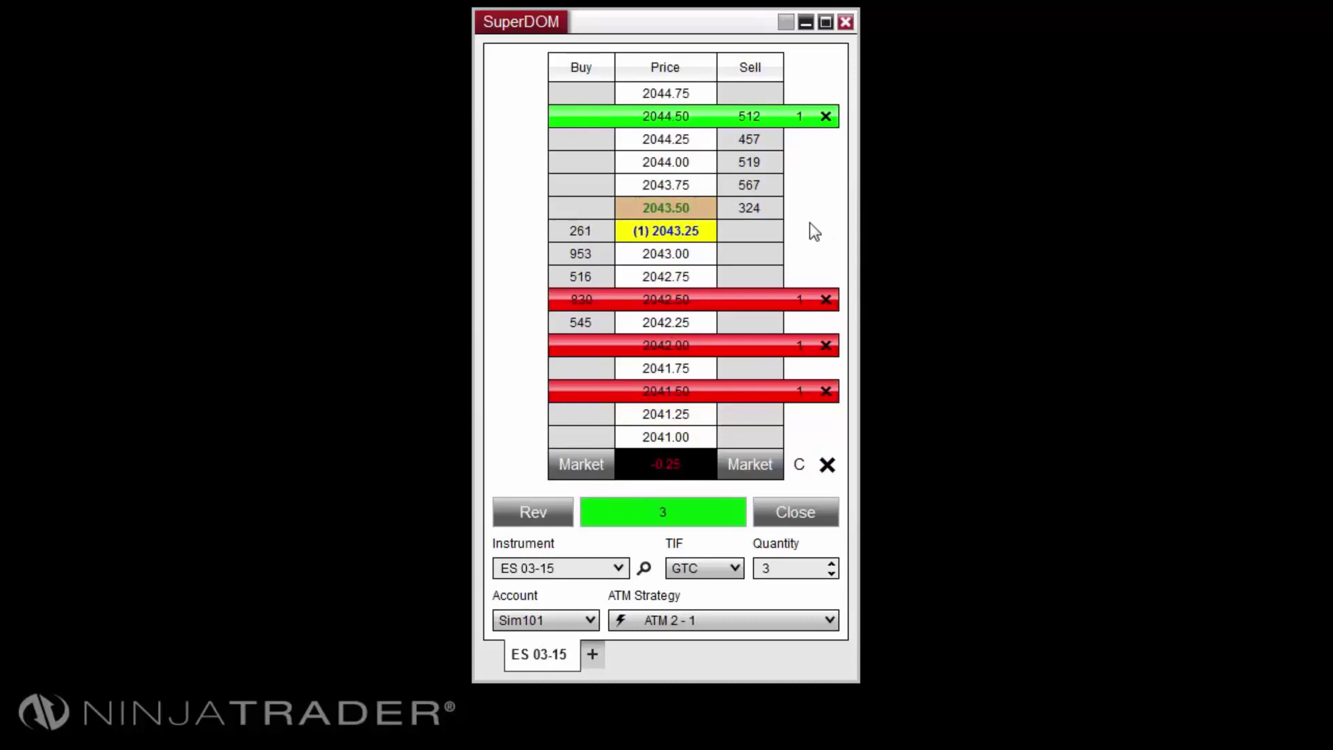
pyautogui.scroll(1, 705, 229)
pyautogui.scroll(2, 701, 221)
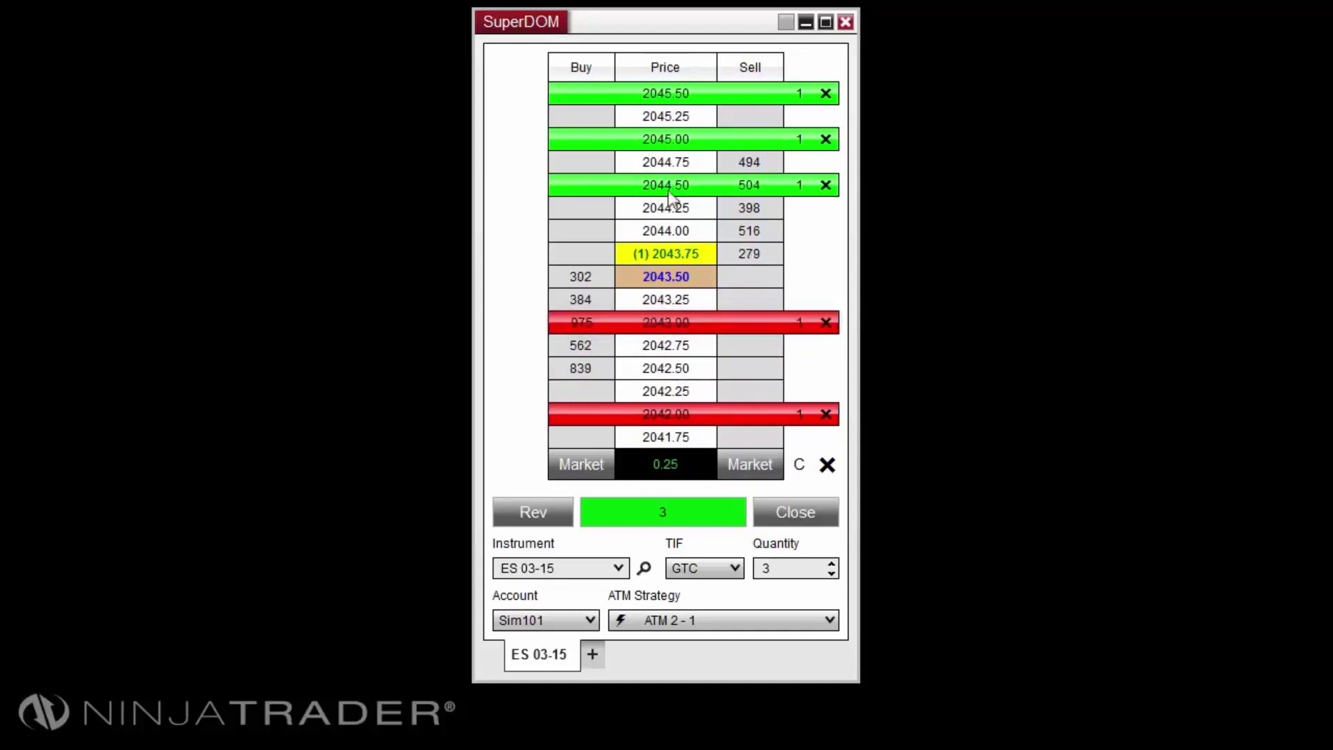
pyautogui.moveTo(665, 179); pyautogui.dragTo(665, 163)
pyautogui.moveTo(670, 327); pyautogui.dragTo(667, 368)
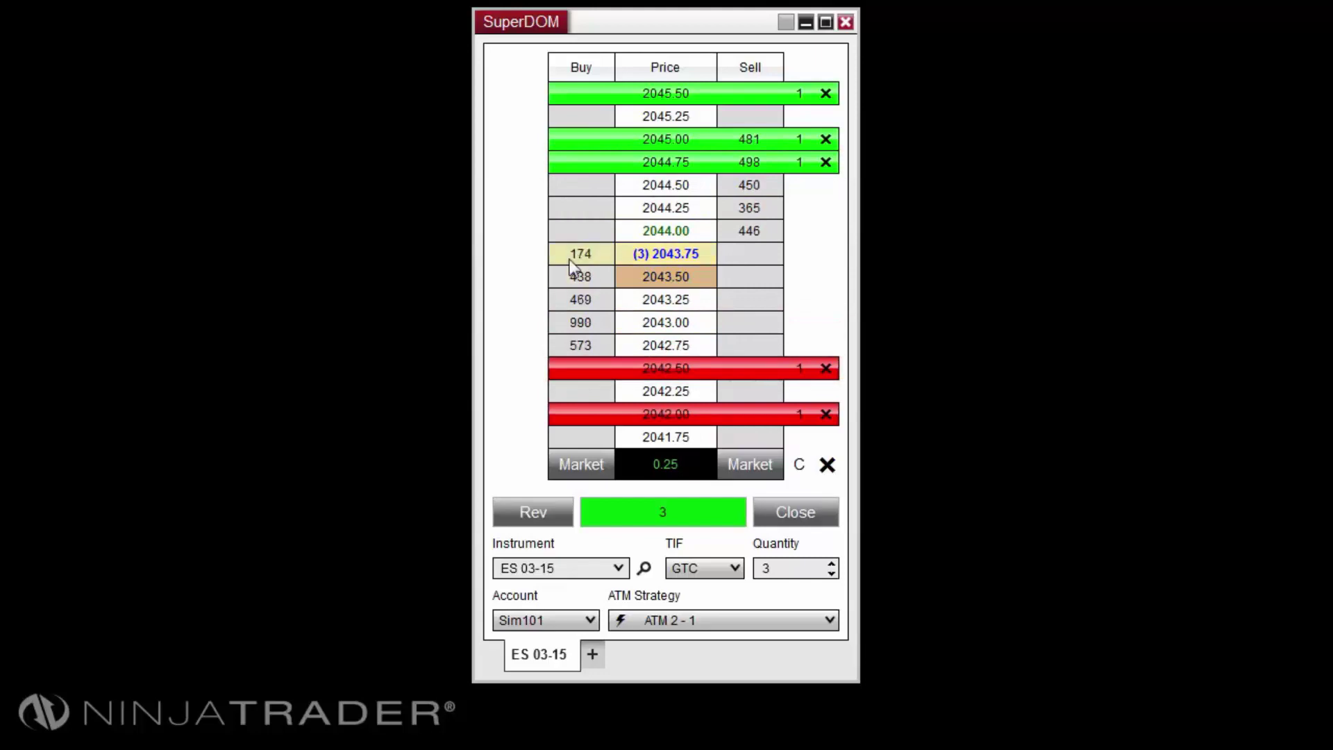
pyautogui.rightClick(507, 151)
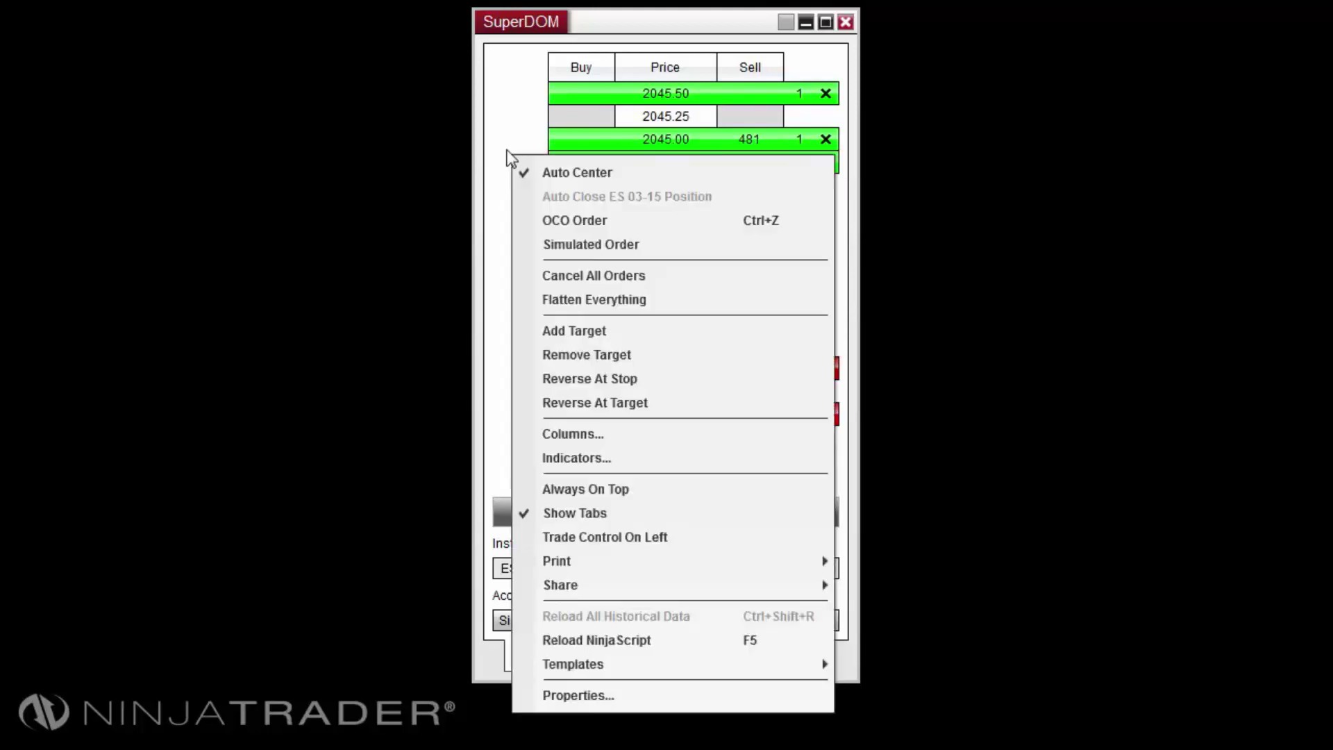
pyautogui.click(664, 697)
pyautogui.scroll(-3, 548, 387)
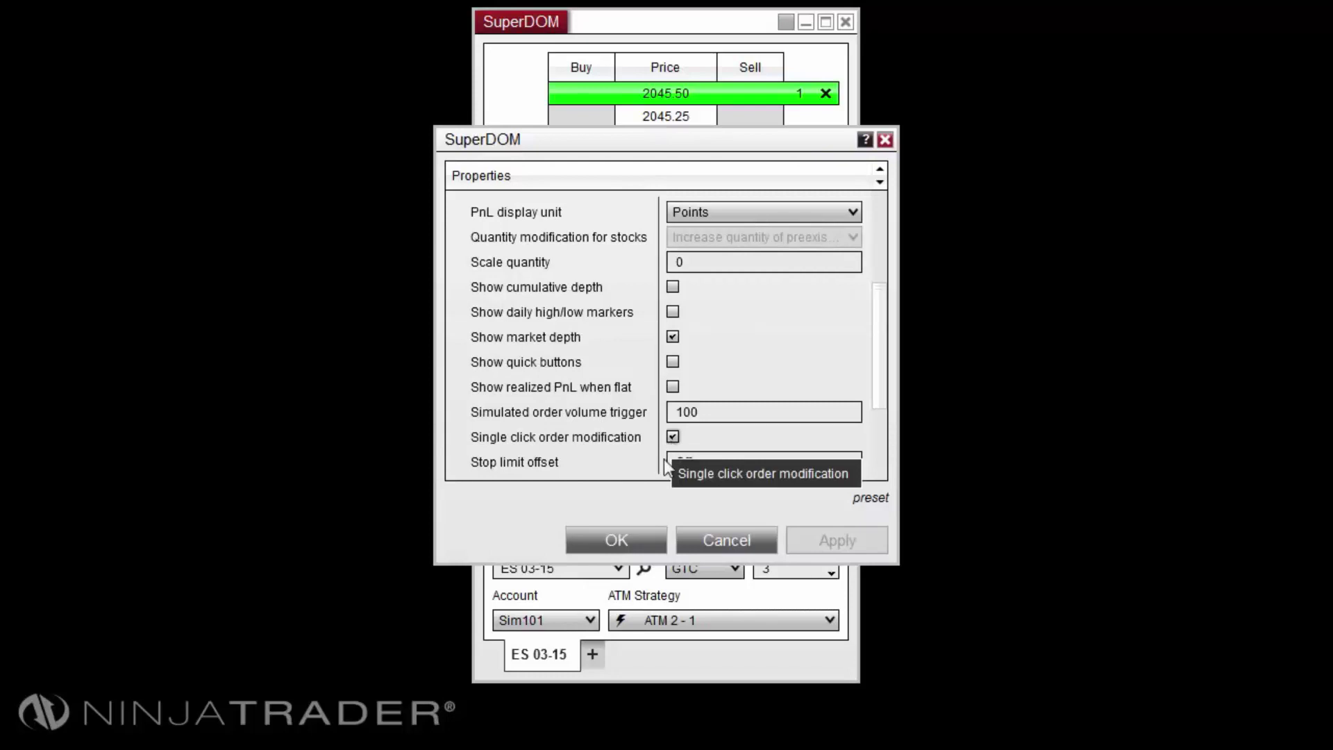
pyautogui.click(616, 540)
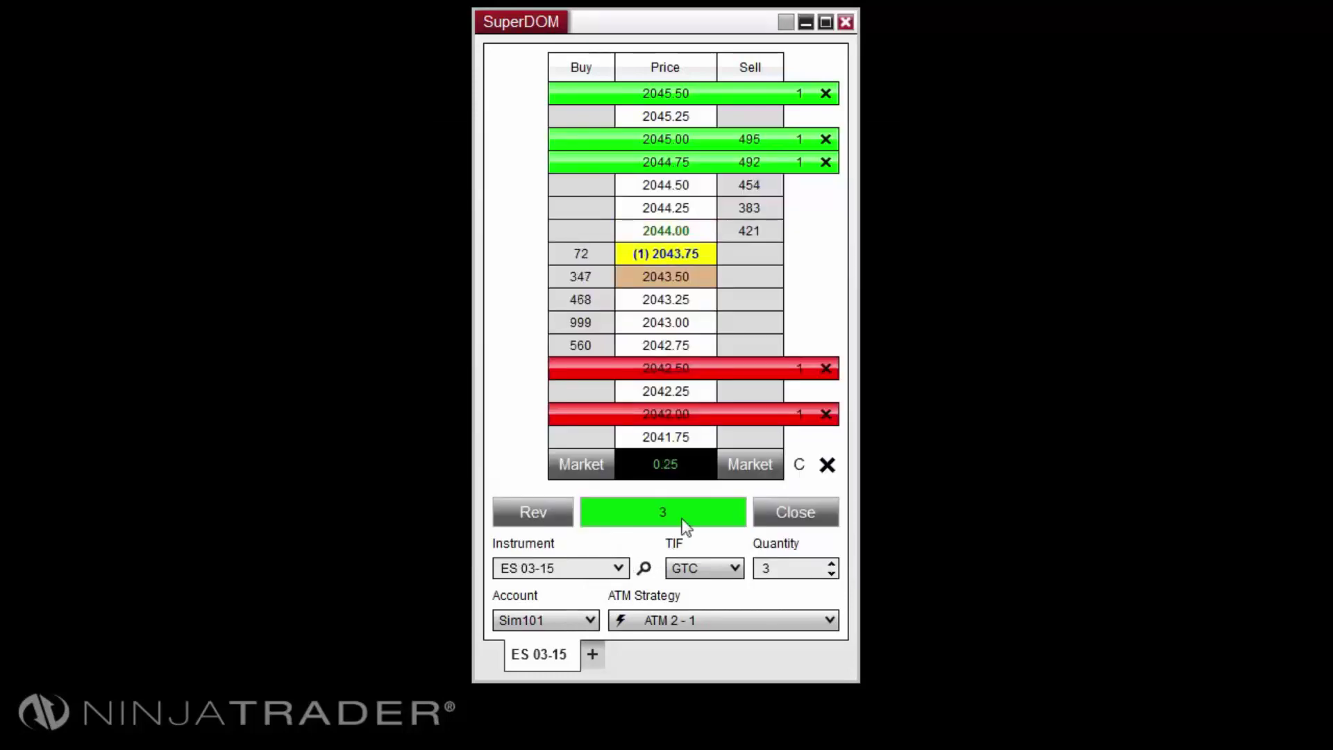
# - Shift the stop to 2043.00 and back to 2042.50, and move targets to 2044.50 and 2045.25
pyautogui.click(666, 323)
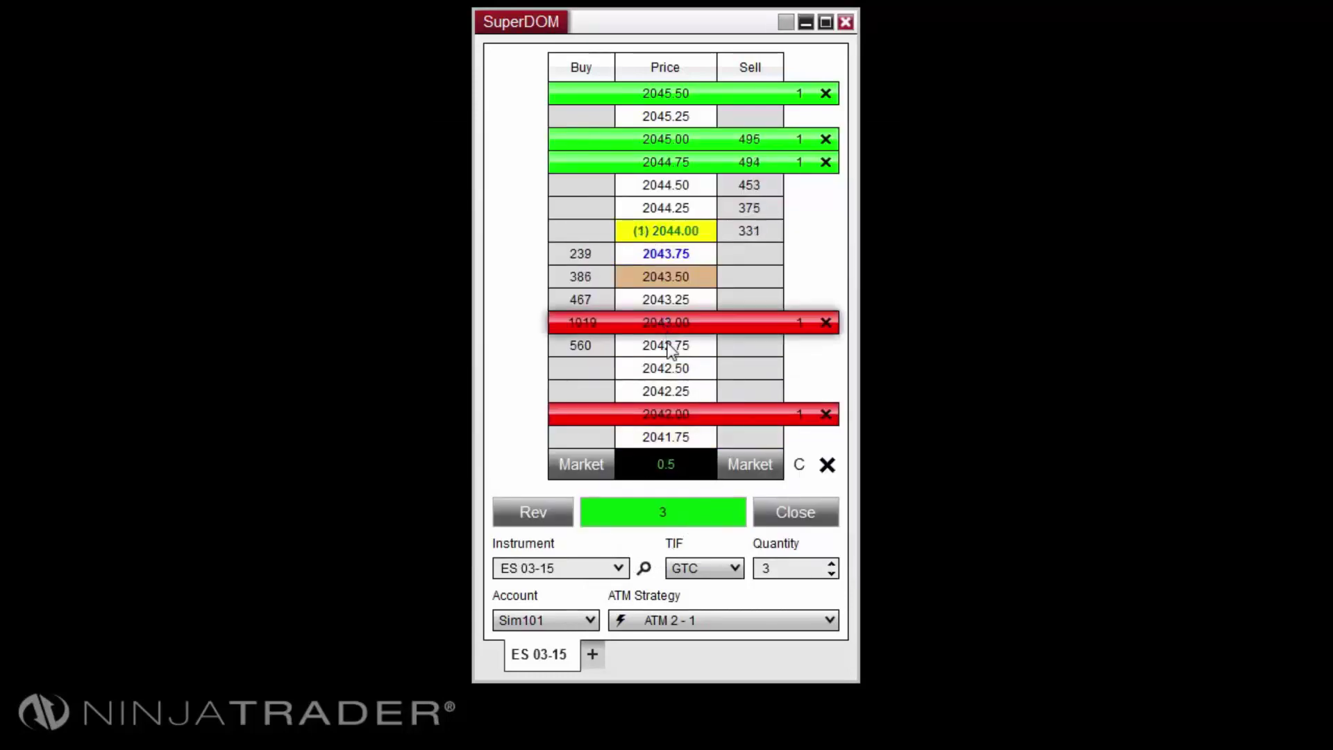
pyautogui.click(681, 367)
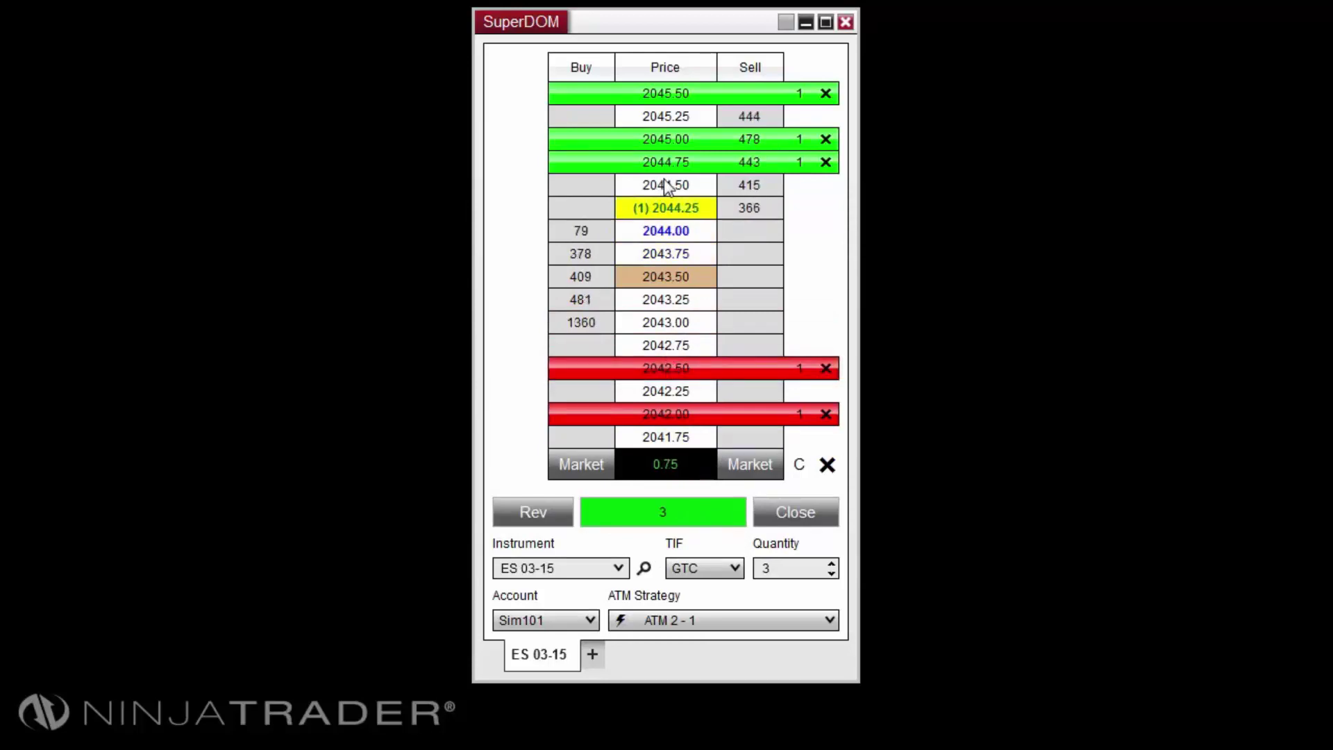
pyautogui.moveTo(665, 162)
pyautogui.mouseDown()
pyautogui.moveTo(665, 185)
pyautogui.moveTo(673, 165)
pyautogui.mouseUp()
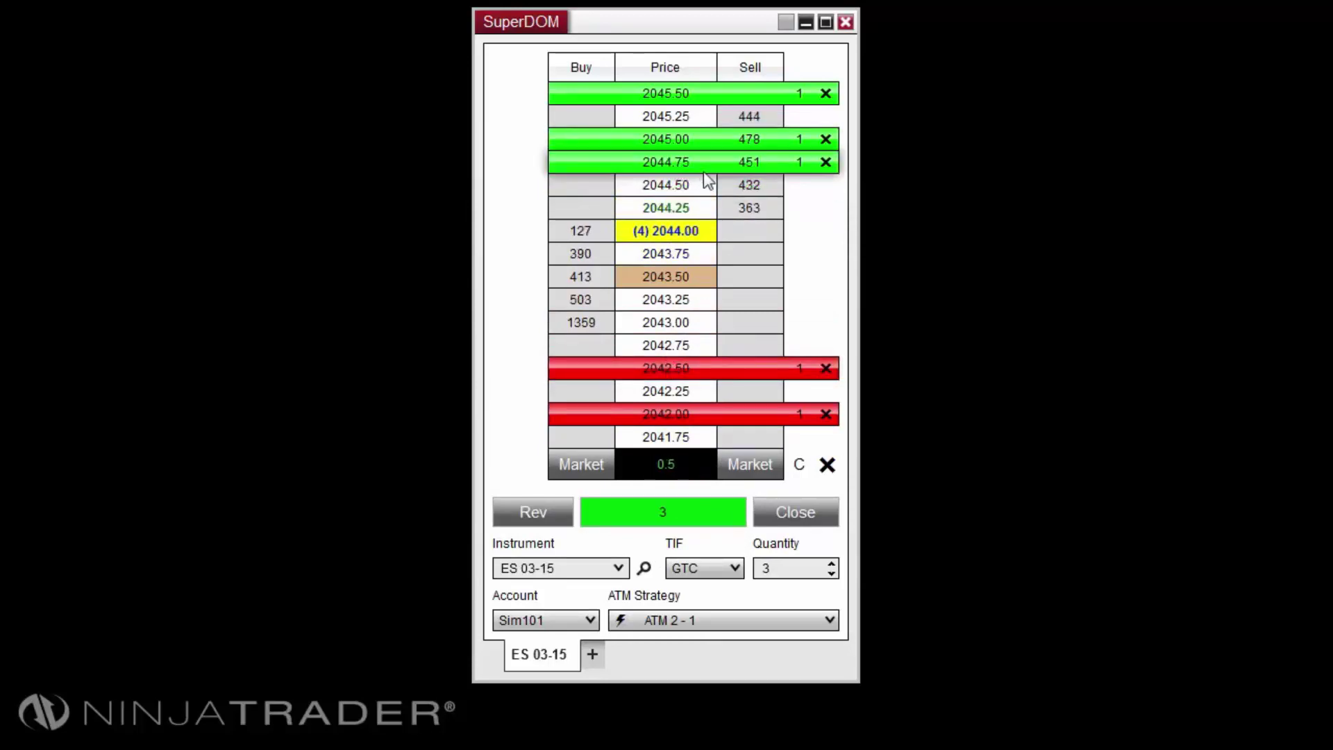
pyautogui.scroll(1, 665, 142)
pyautogui.click(660, 143)
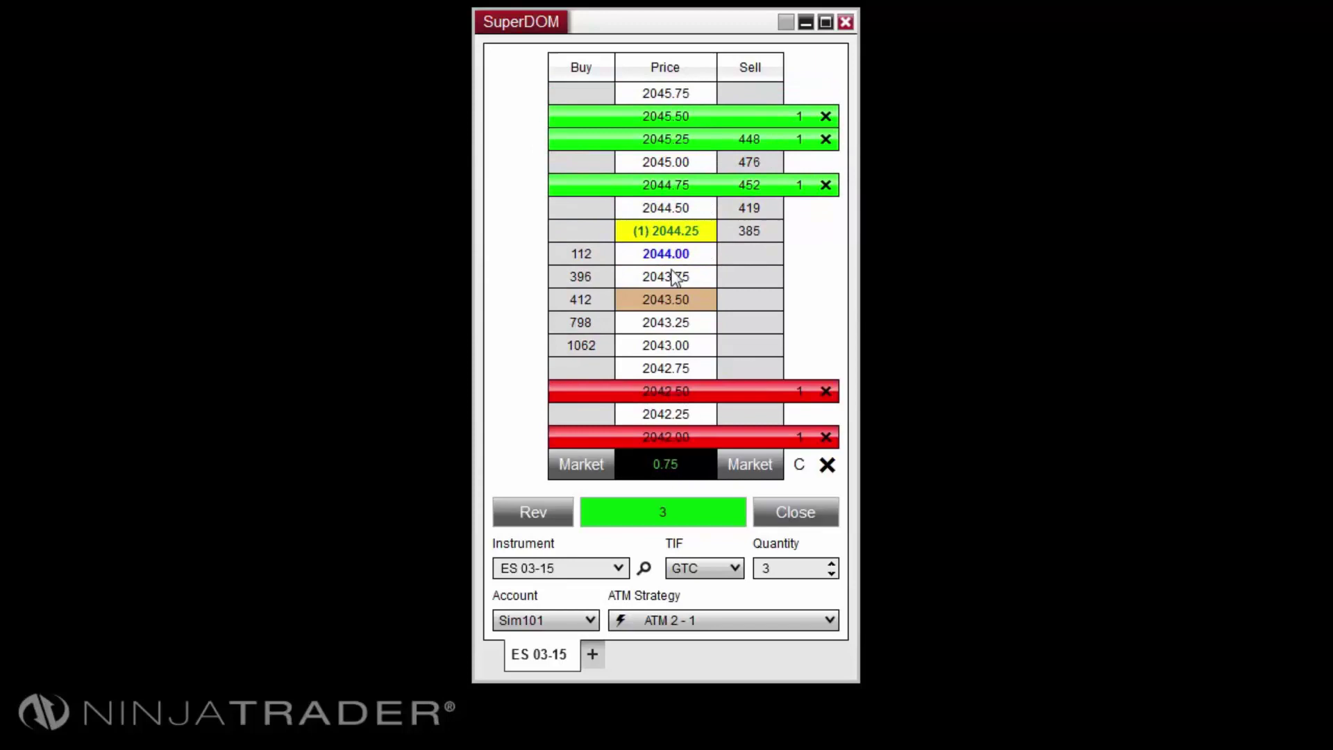
# - Raise the 2041.50 stop to 2042.00 and move the 2045.50 target up to 2046.00
pyautogui.moveTo(665, 432); pyautogui.dragTo(664, 411)
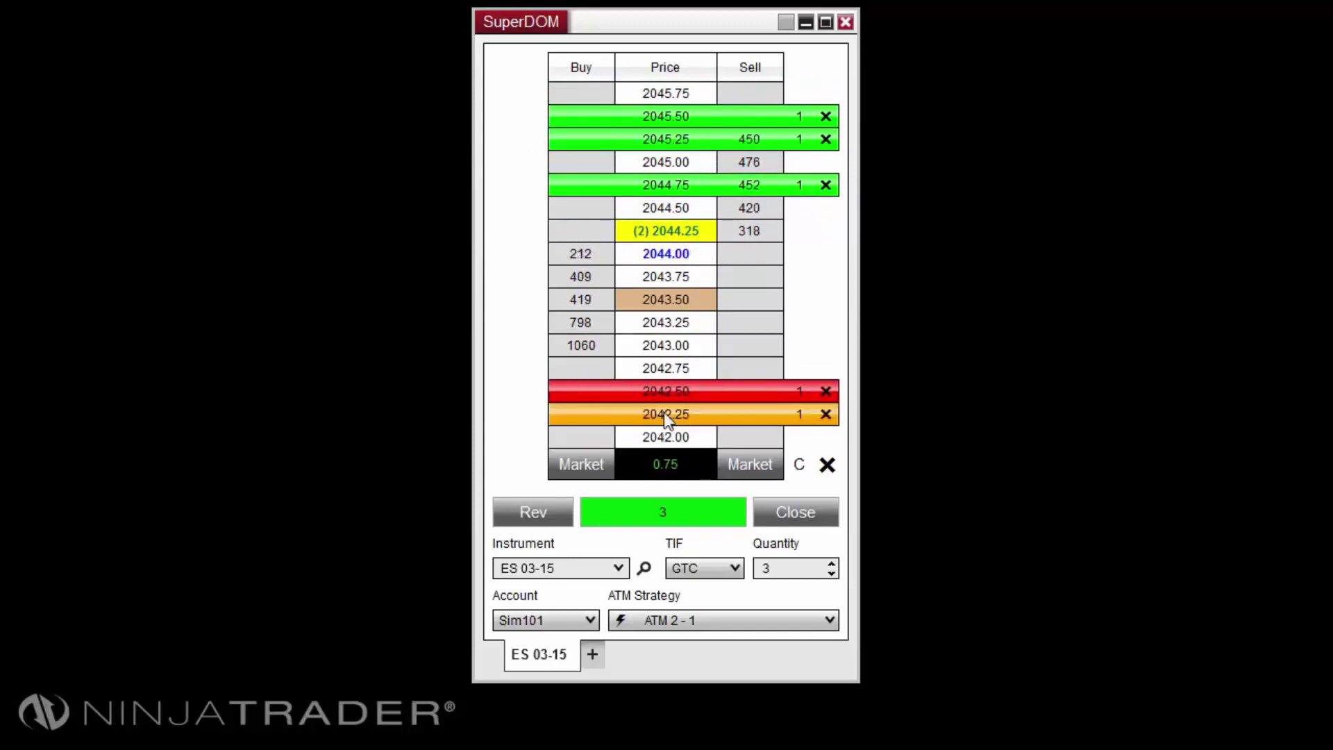
pyautogui.scroll(-3, 664, 361)
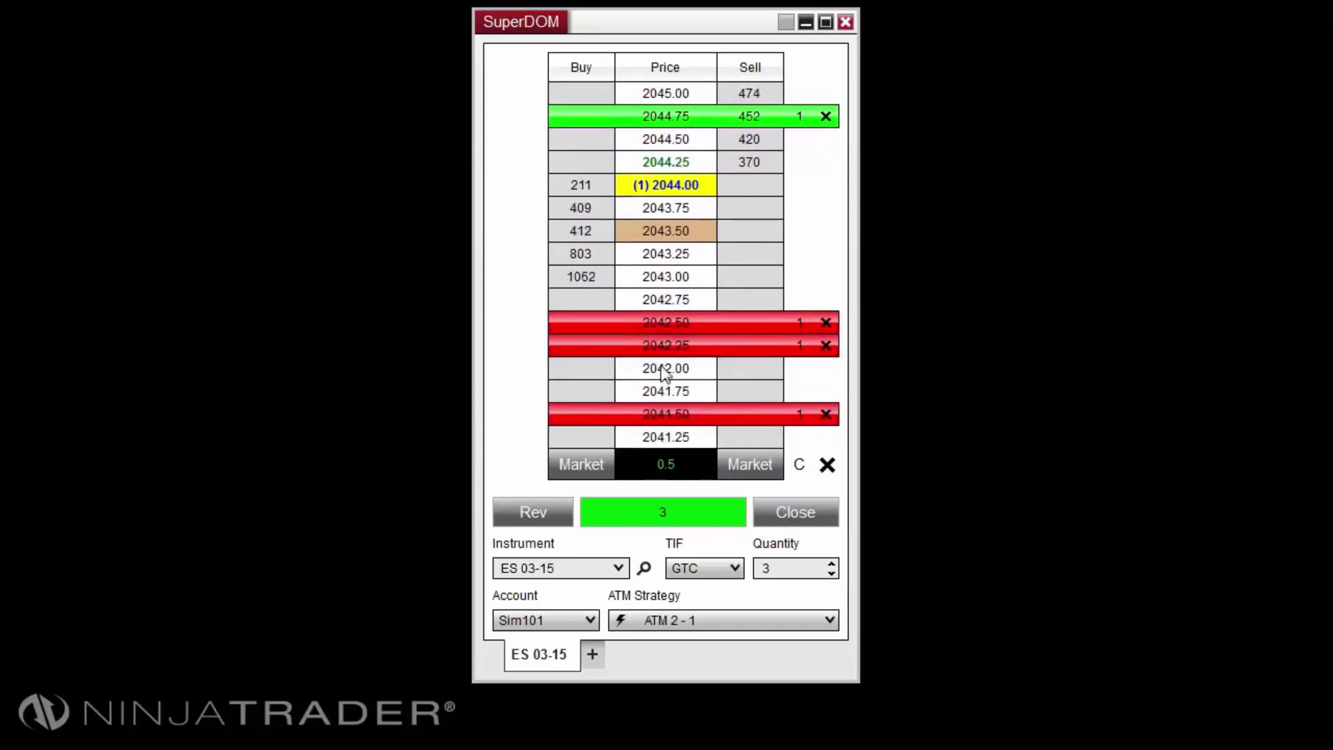
pyautogui.moveTo(665, 414); pyautogui.dragTo(656, 368)
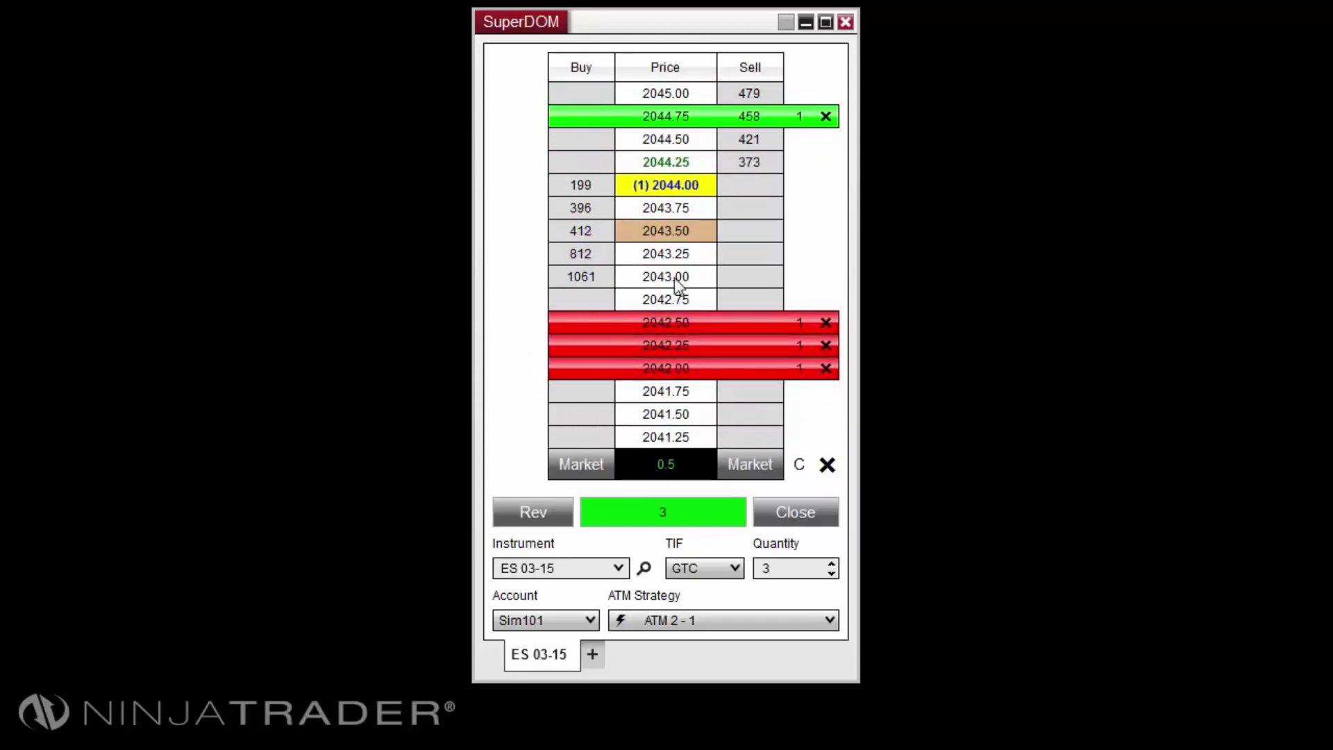
pyautogui.scroll(5, 673, 264)
pyautogui.moveTo(659, 100); pyautogui.dragTo(659, 118)
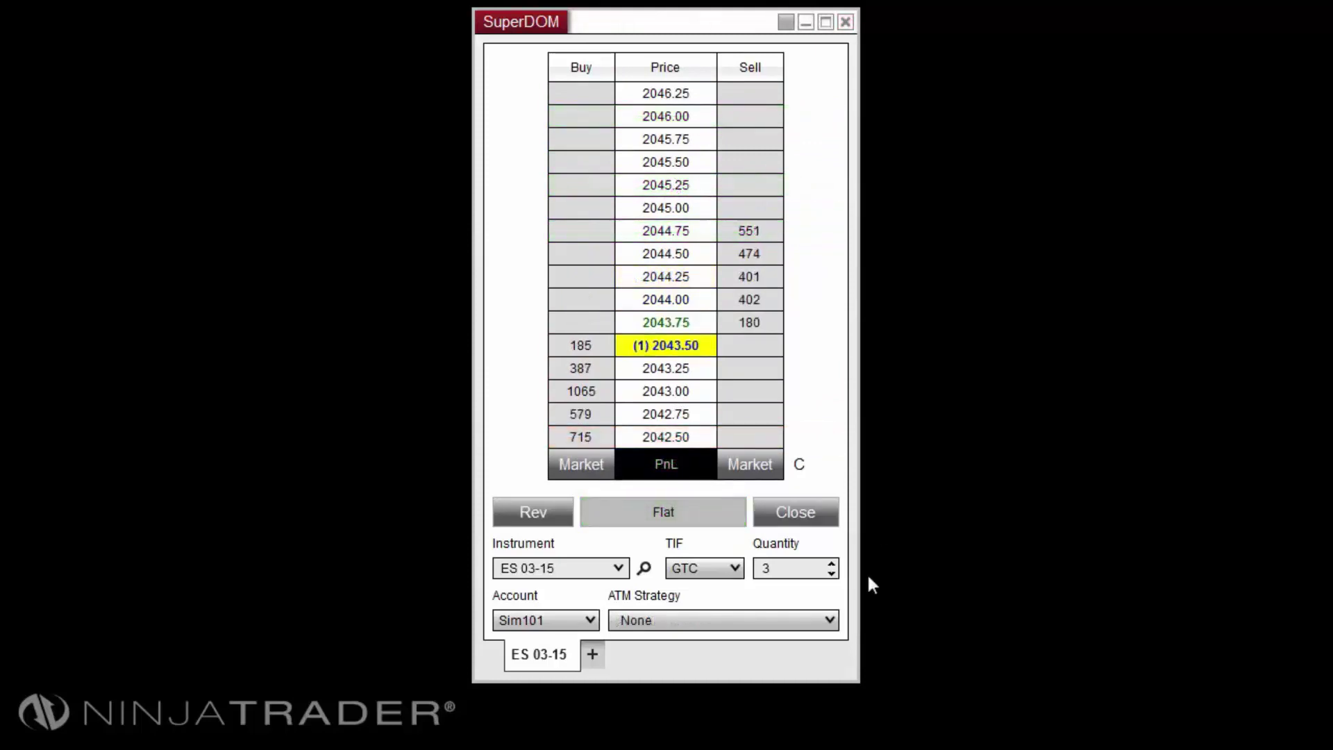
# - Place a 3-lot sell limit at 2045.50 and change its quantity, entering 46 and showing the quantity keypad
pyautogui.click(751, 167)
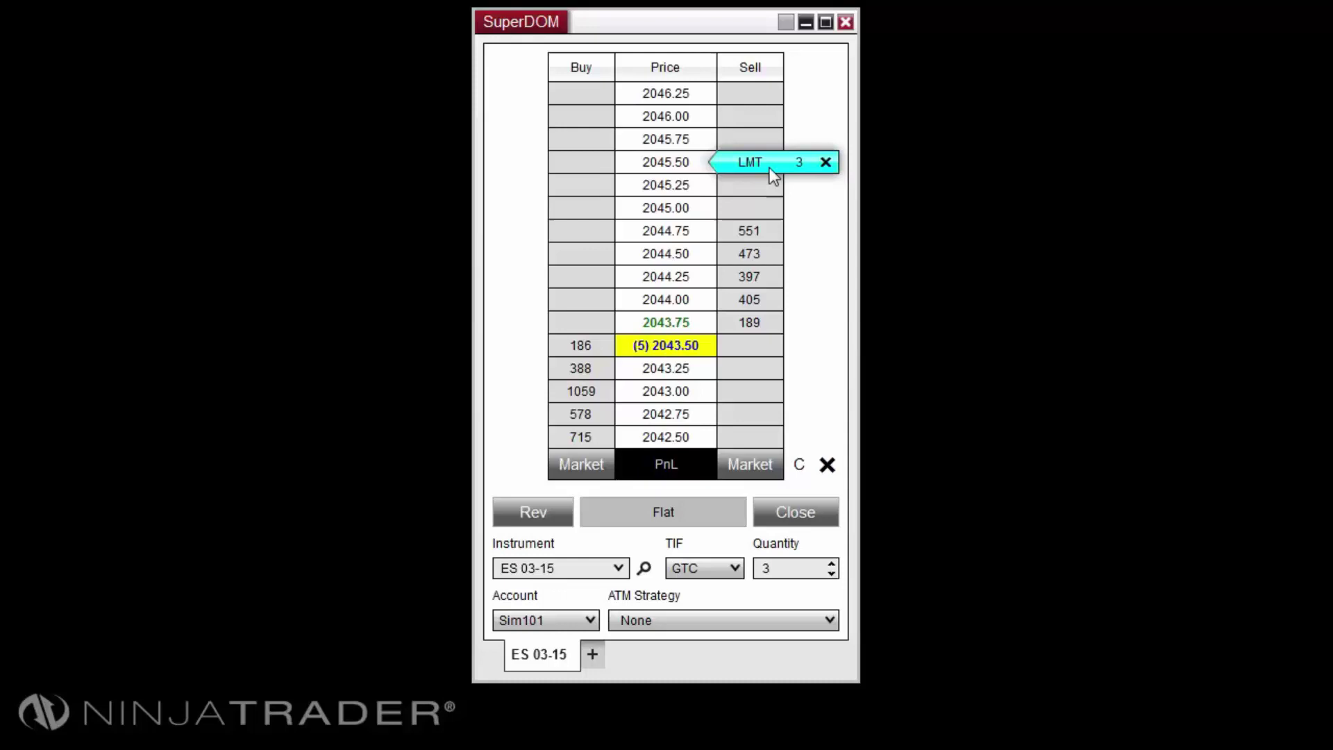
pyautogui.click(804, 165)
pyautogui.scroll(1, 803, 162)
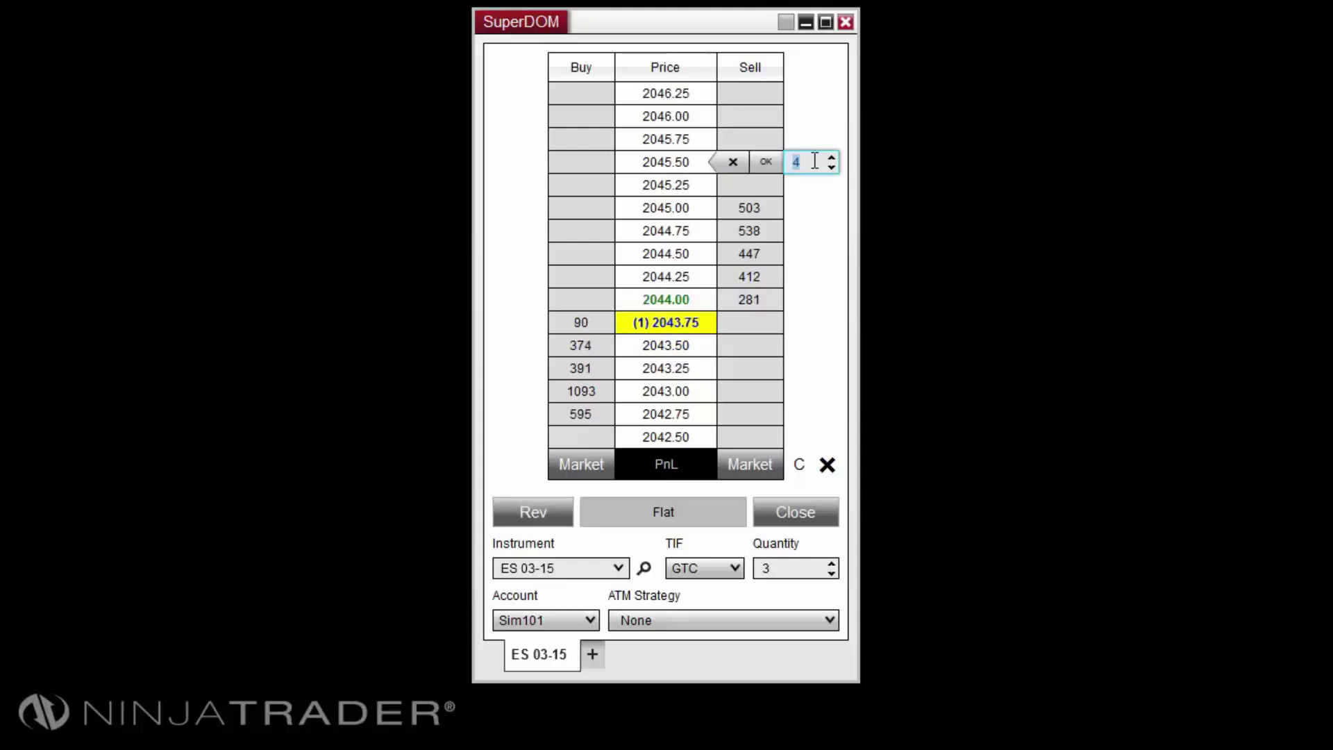
pyautogui.scroll(1, 815, 161)
pyautogui.scroll(-1, 814, 161)
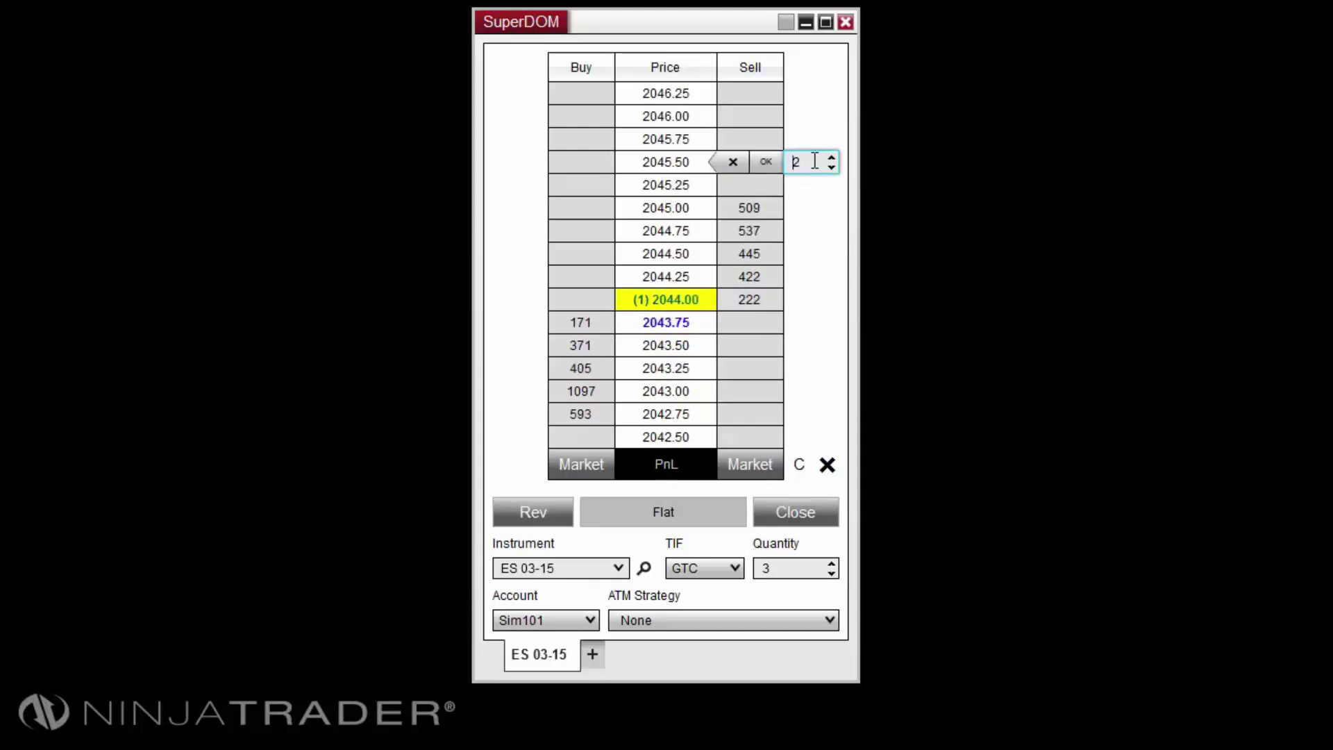
pyautogui.scroll(2, 814, 161)
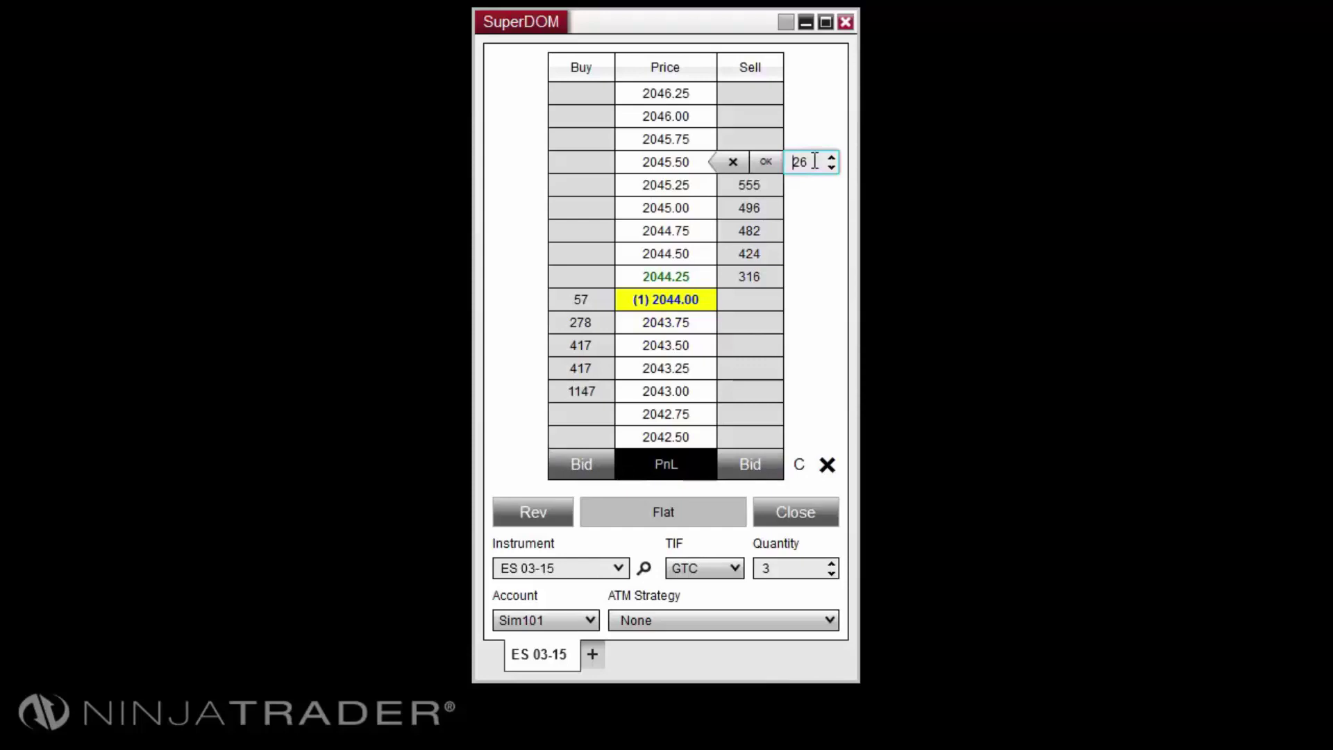
pyautogui.press('BackSpace')
pyautogui.write('4')
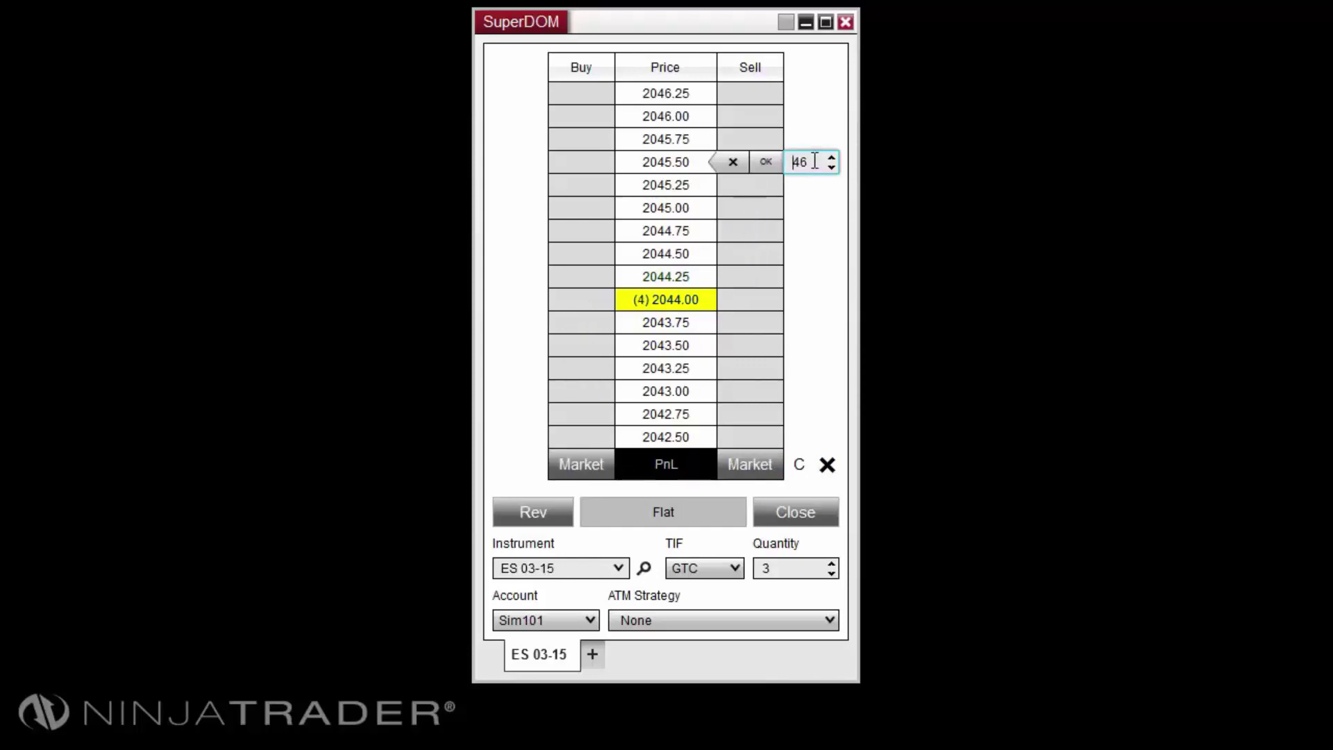
pyautogui.click(794, 168)
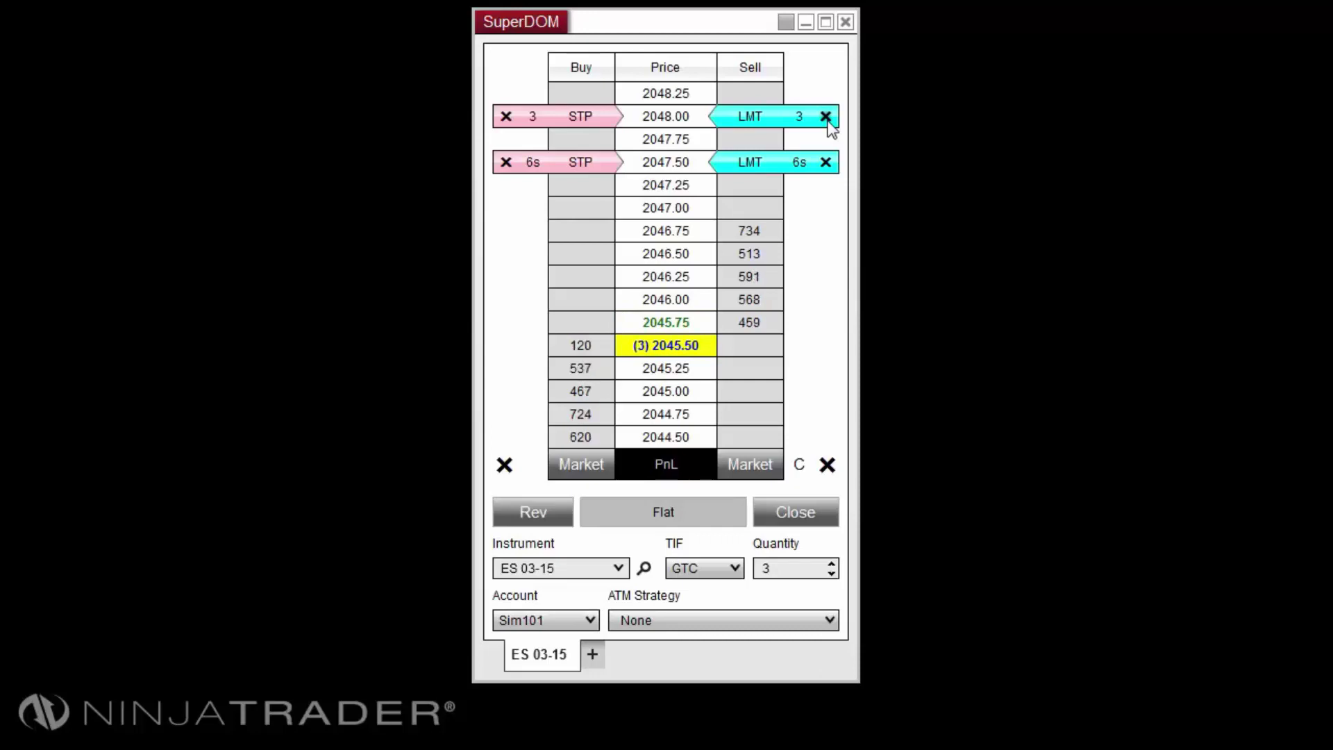
# - Cancel the 2048.00 sell limit, one of the 2047.50 sell limits, and all buy stop orders
pyautogui.click(825, 117)
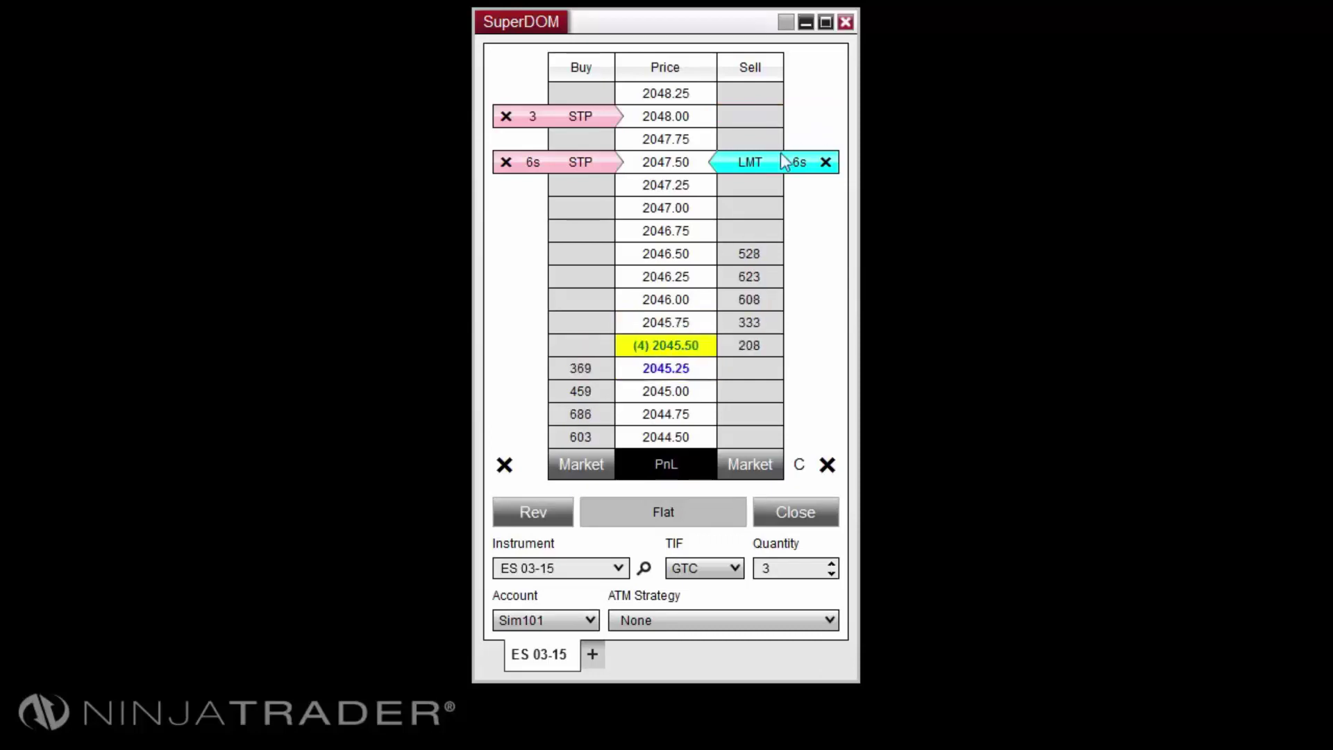
pyautogui.click(755, 167)
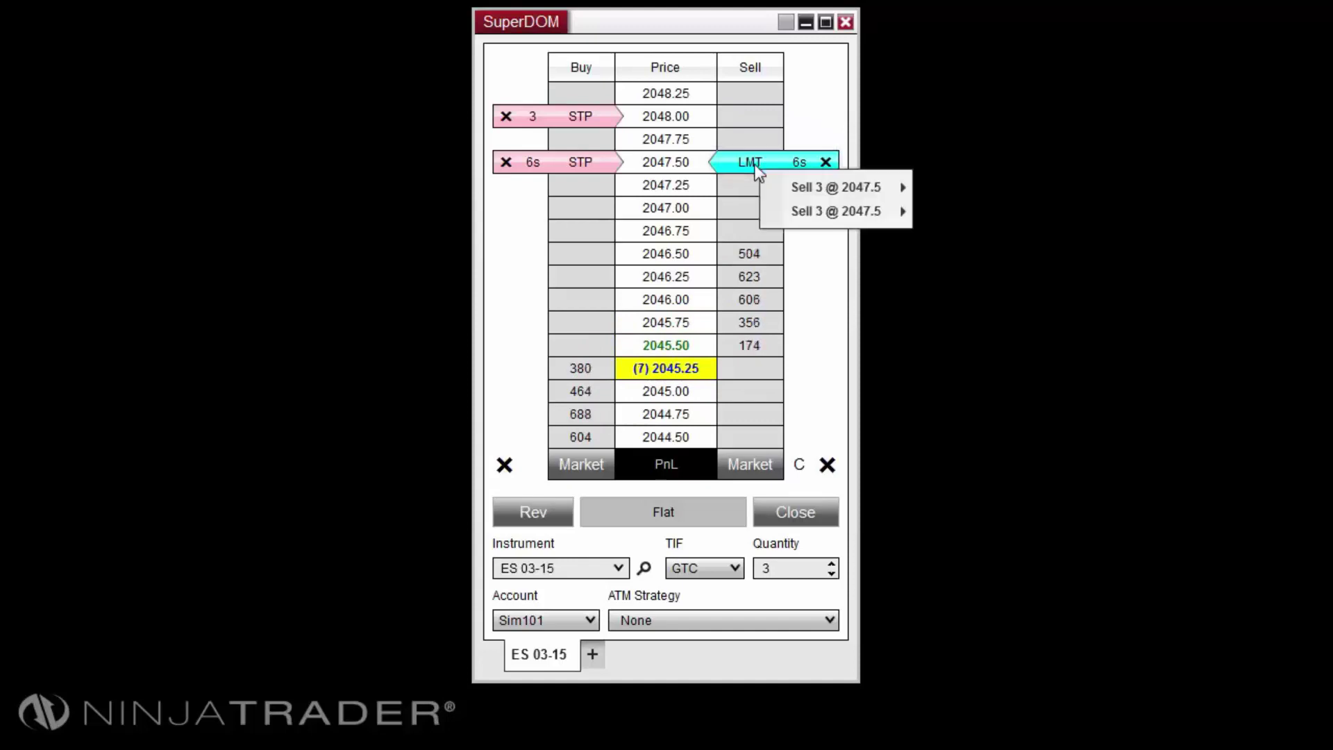
pyautogui.moveTo(890, 194)
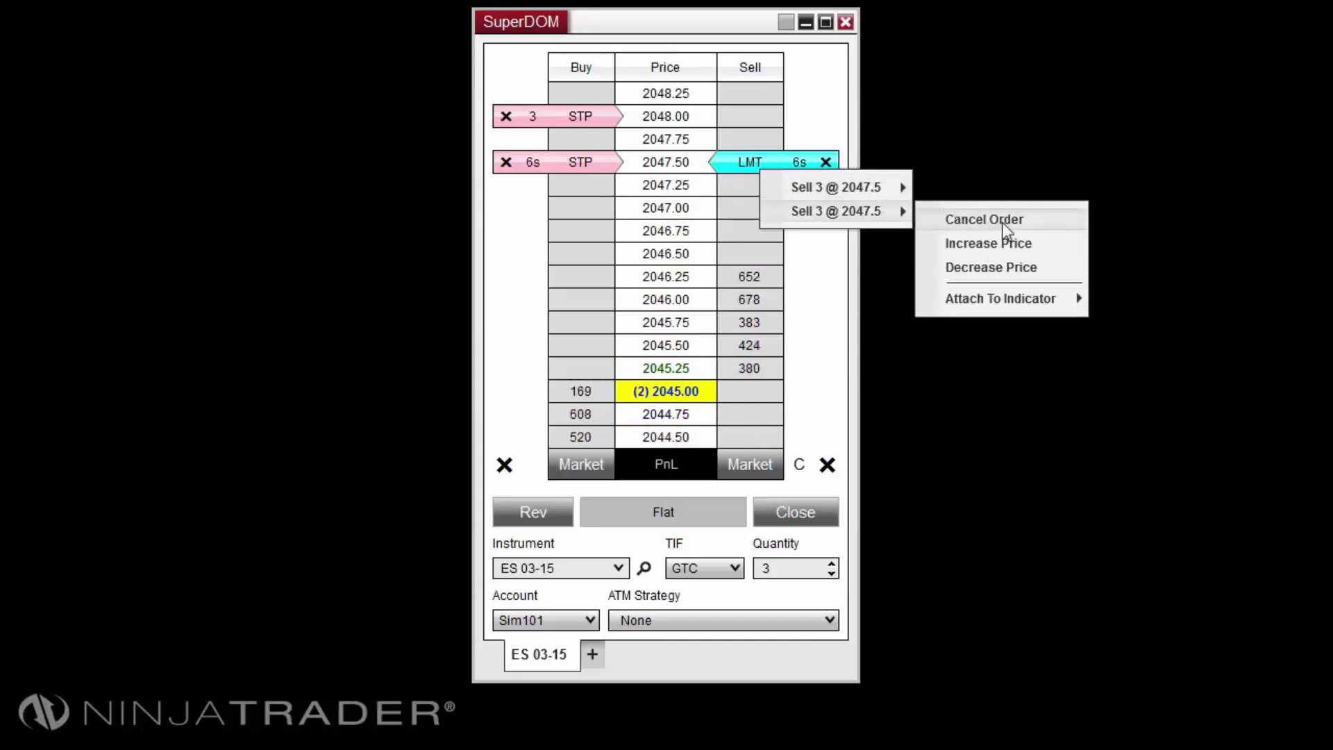
pyautogui.click(1004, 220)
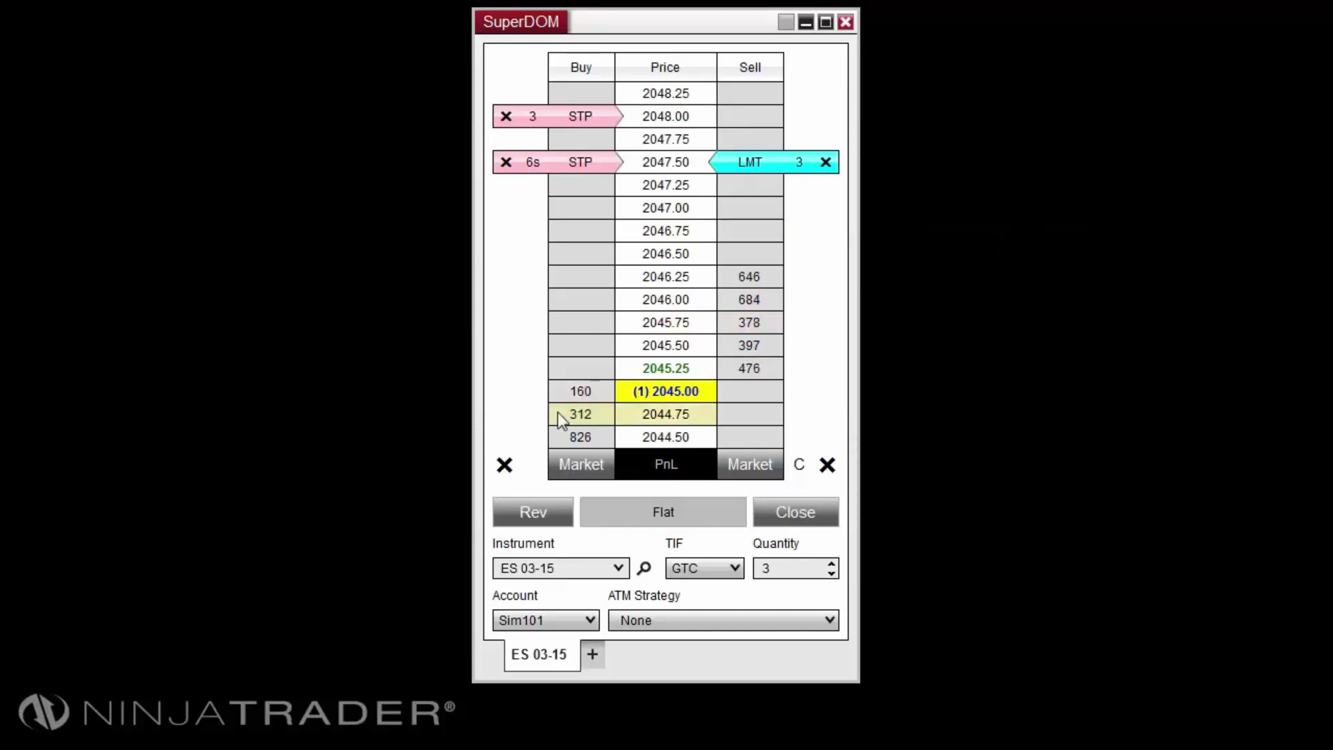
pyautogui.click(502, 465)
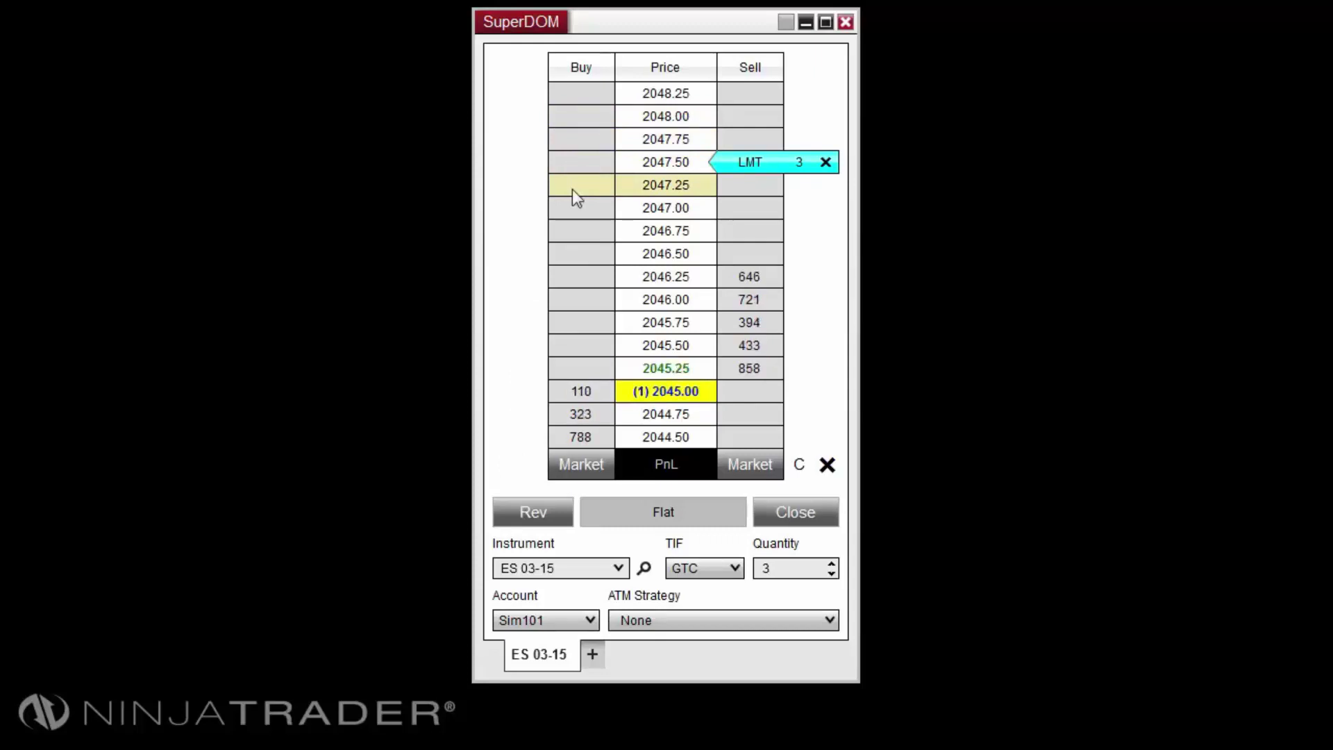
# - Show the SuperDOM's general options menu from the empty area beside the Buy column
pyautogui.rightClick(506, 85)
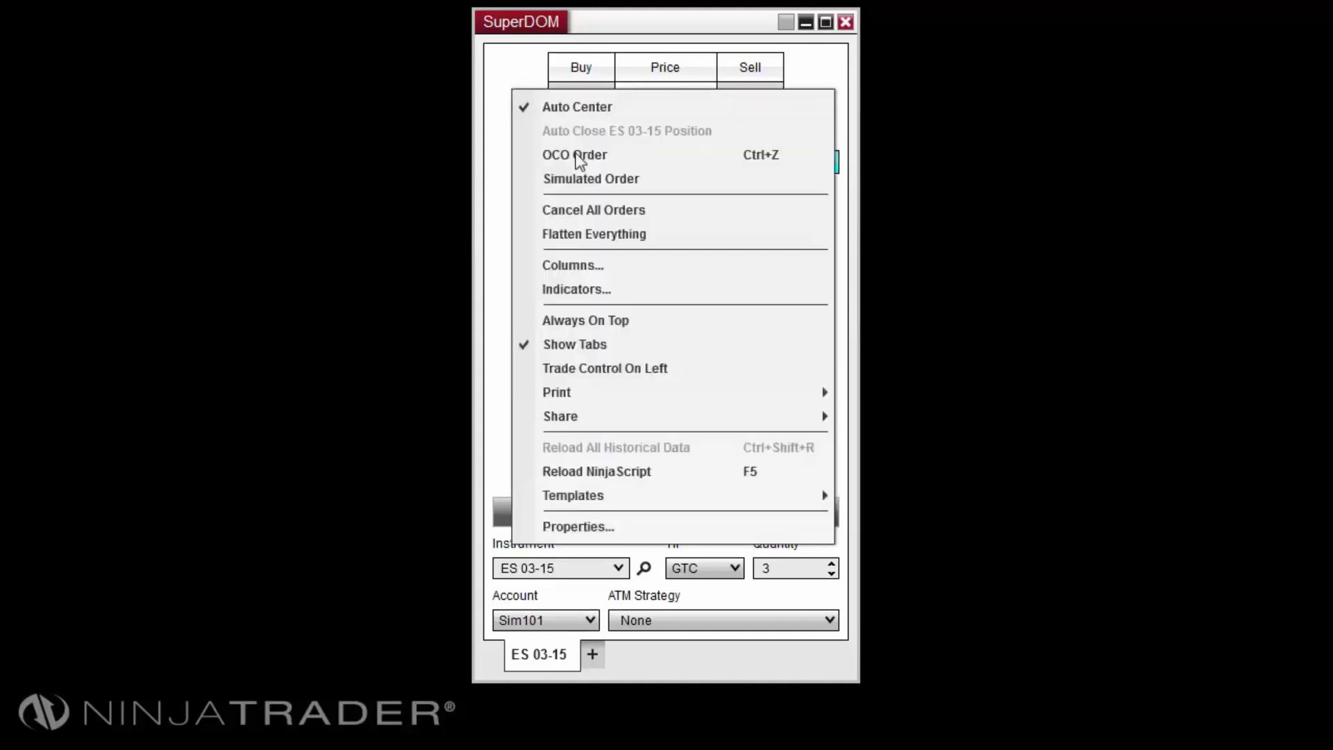